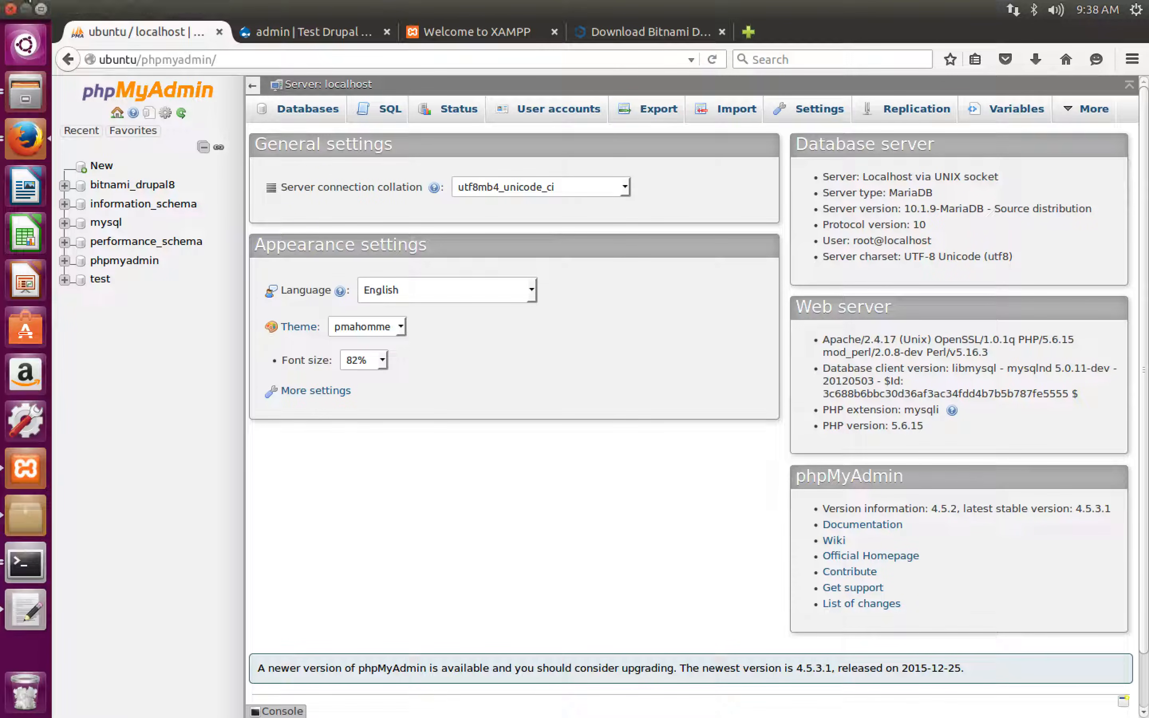
# - Switch to the file manager and open httpd.conf from /opt/lampp/etc in the text editor, moving its window clear
pyautogui.click(25, 90)
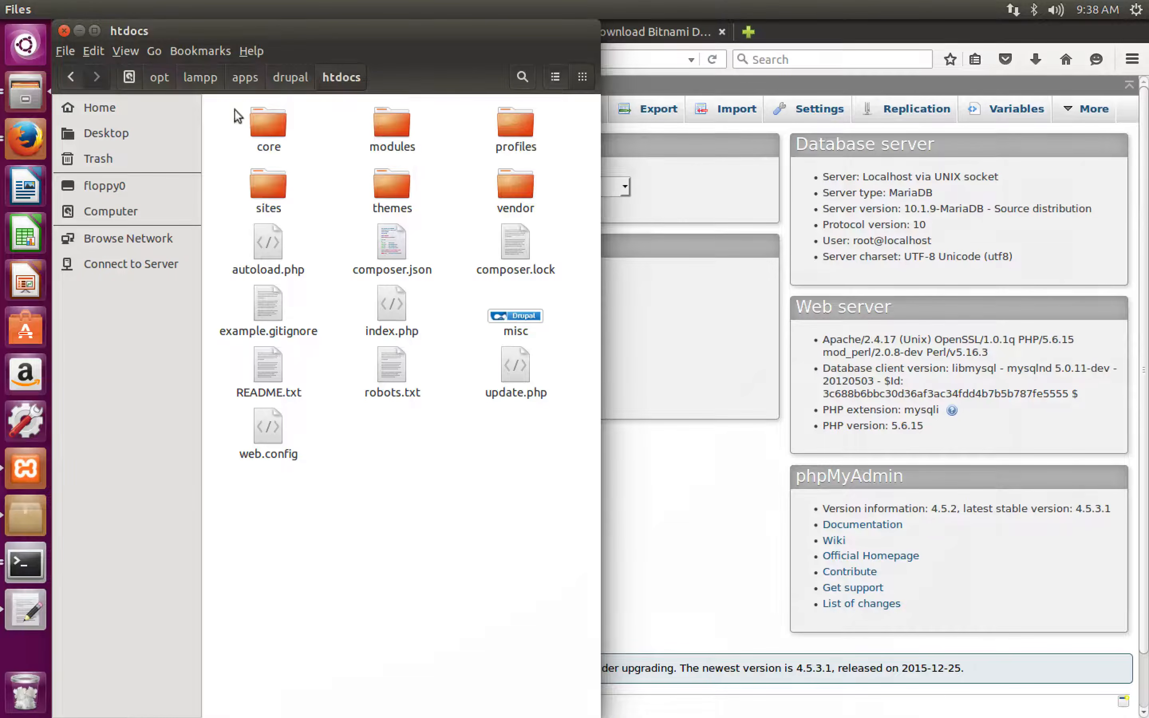
pyautogui.click(197, 72)
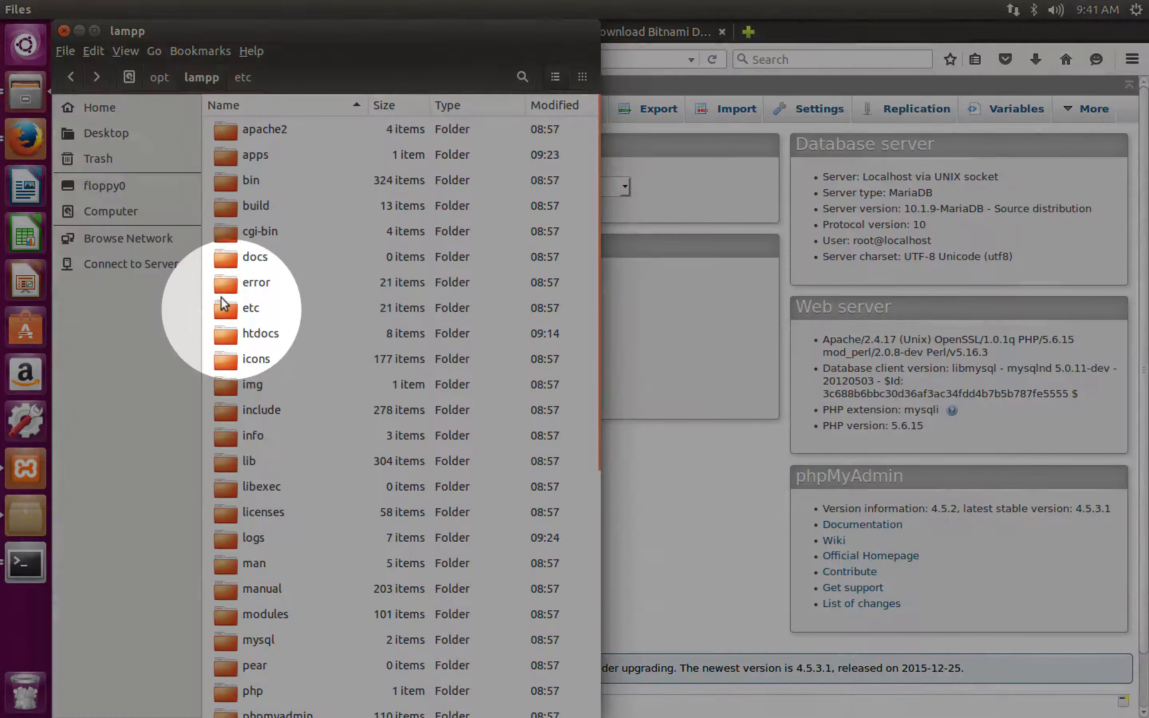
pyautogui.doubleClick(221, 299)
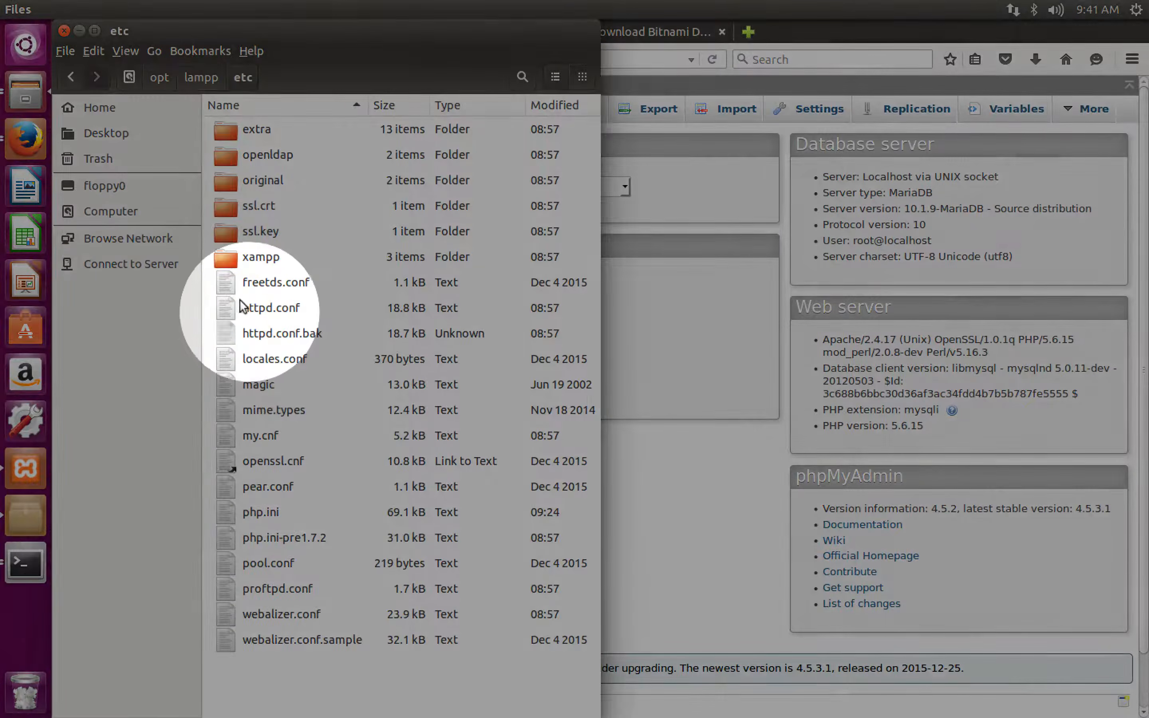
pyautogui.doubleClick(218, 304)
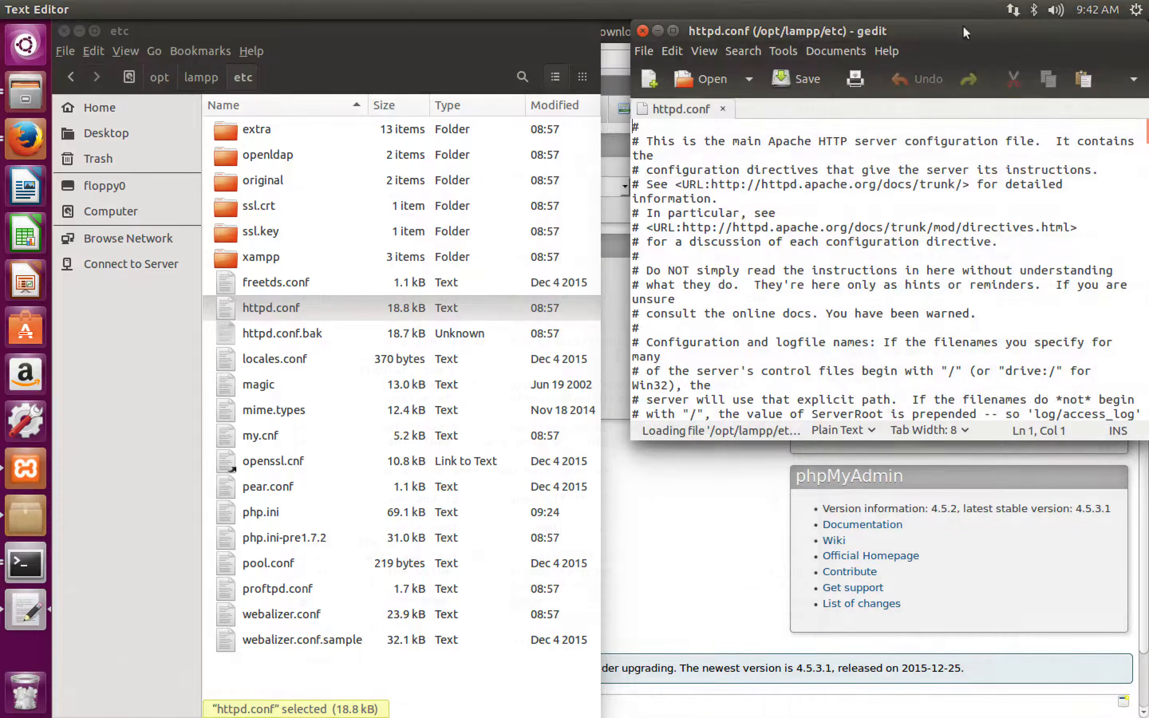
pyautogui.moveTo(966, 32); pyautogui.dragTo(636, 190)
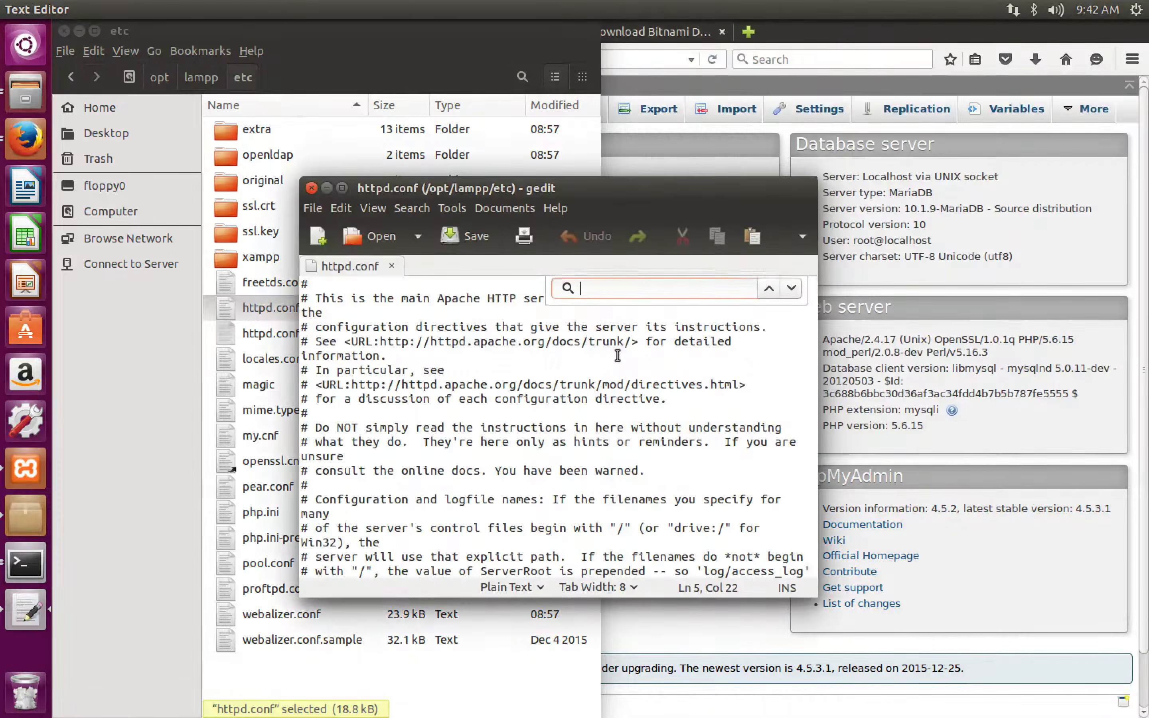
# - Find "vhosts" in httpd.conf, uncomment the Include etc/extra/httpd-vhosts.conf line and save the file
pyautogui.hotkey('ctrl', 'f')
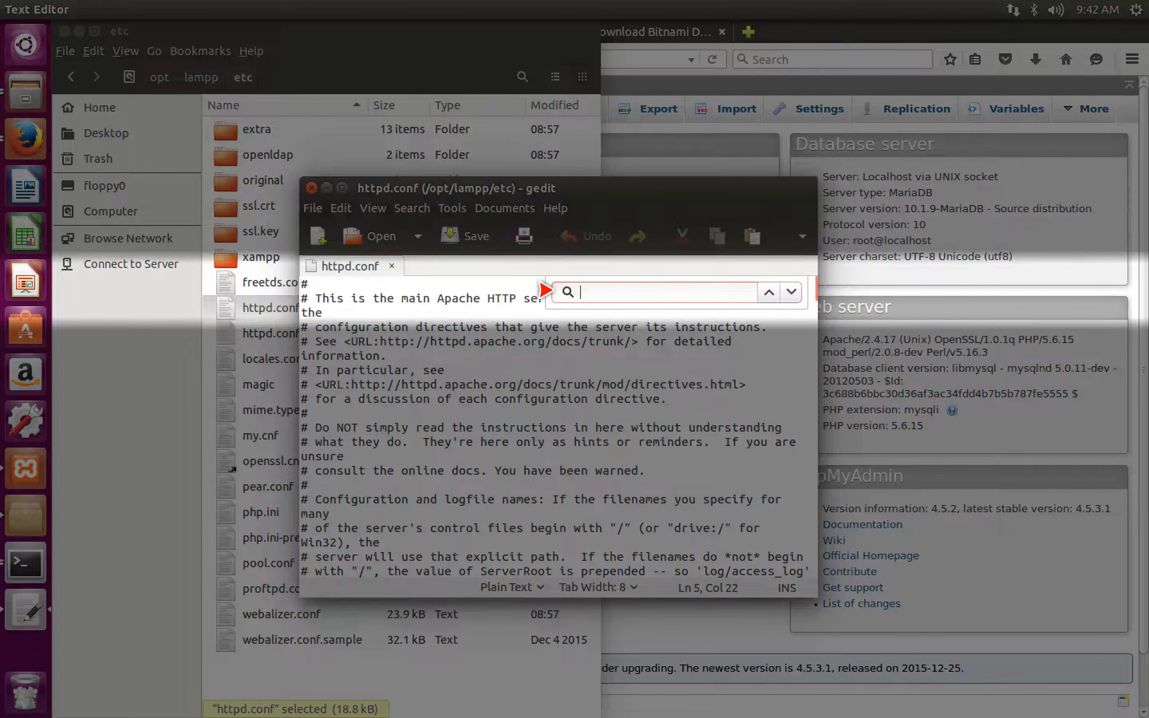
pyautogui.write('vhosts')
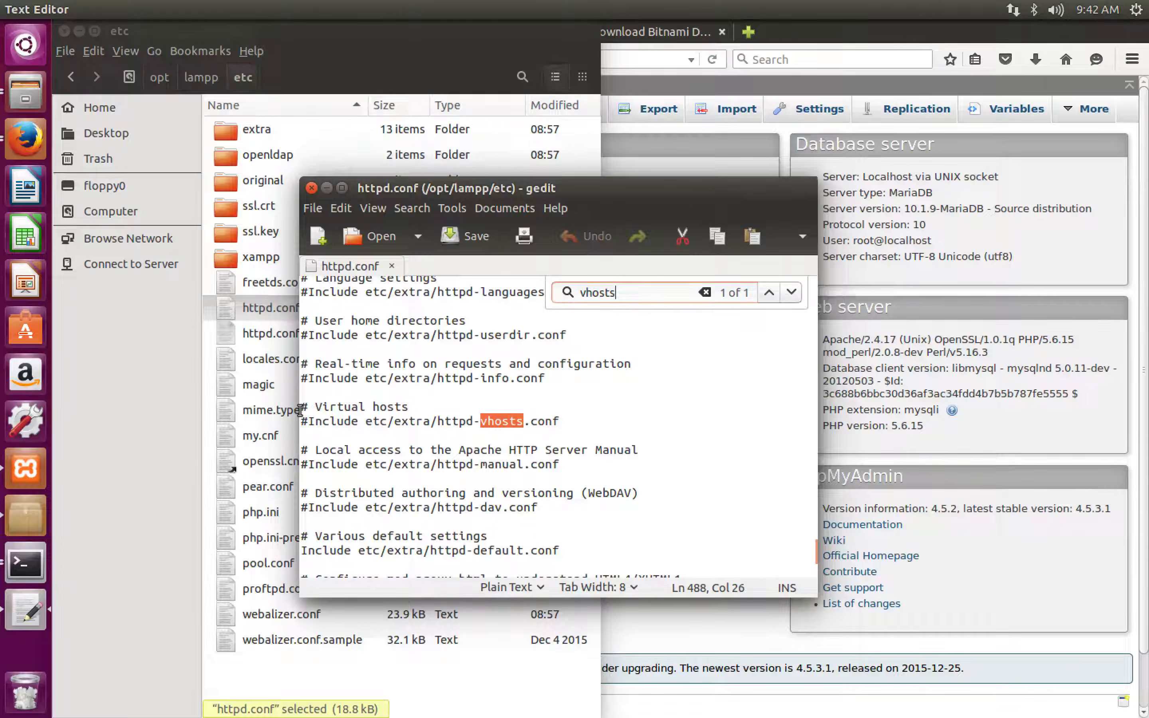
pyautogui.click(305, 419)
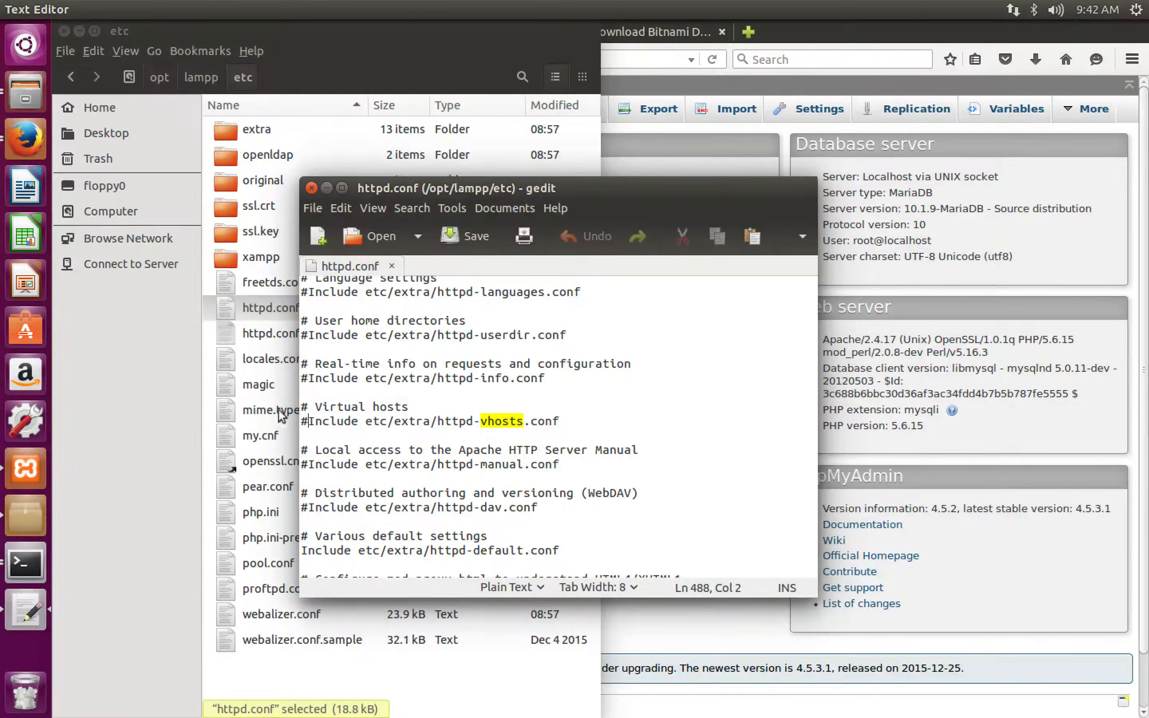
pyautogui.press('BackSpace')
pyautogui.hotkey('ctrl', 's')
pyautogui.click(560, 412)
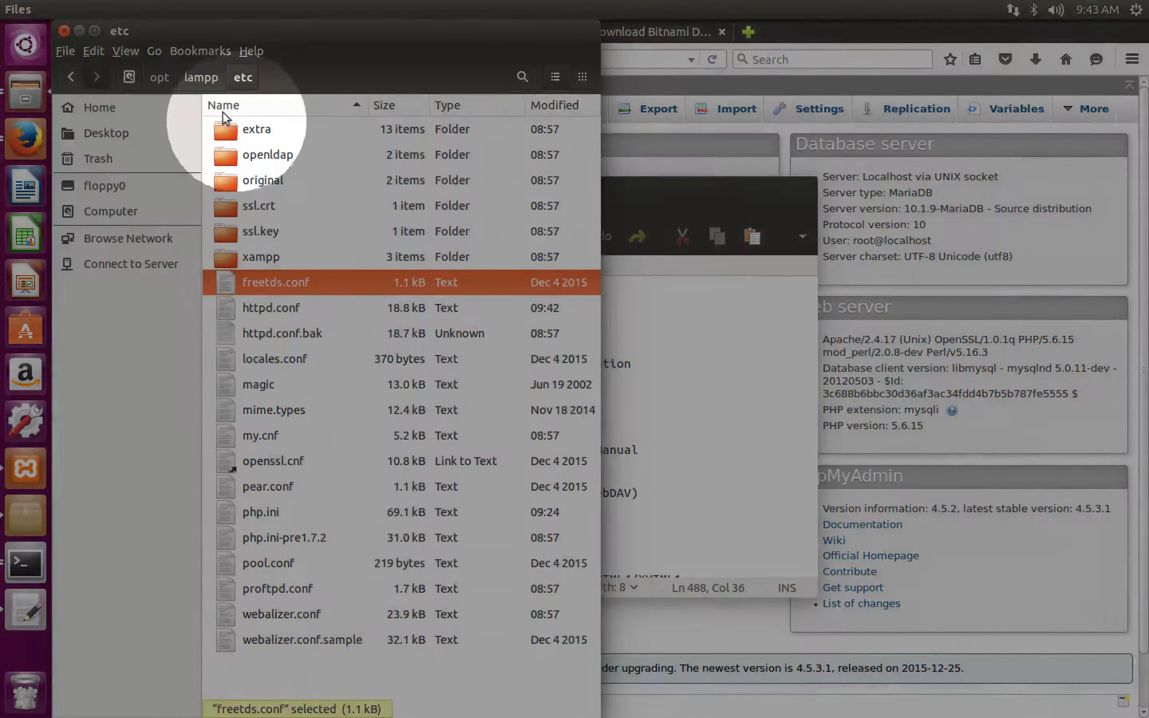
# - Open httpd-vhosts.conf from the extra folder inside /opt/lampp/etc
pyautogui.click(220, 124)
pyautogui.doubleClick(220, 124)
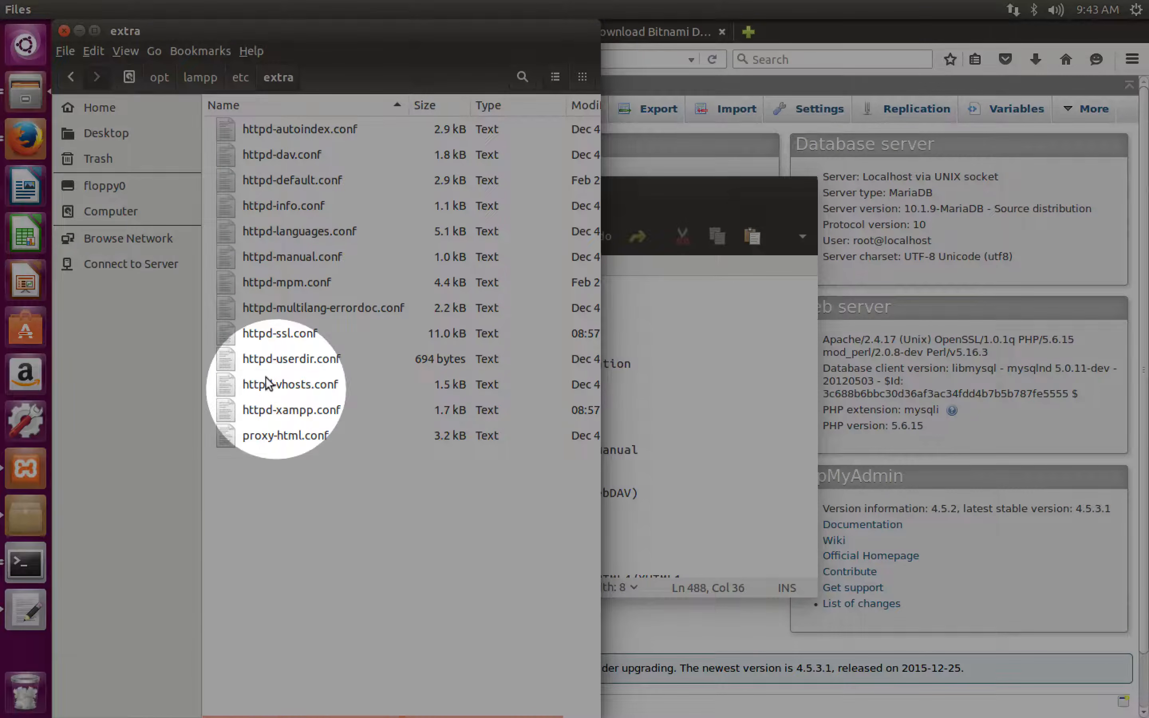
pyautogui.doubleClick(267, 383)
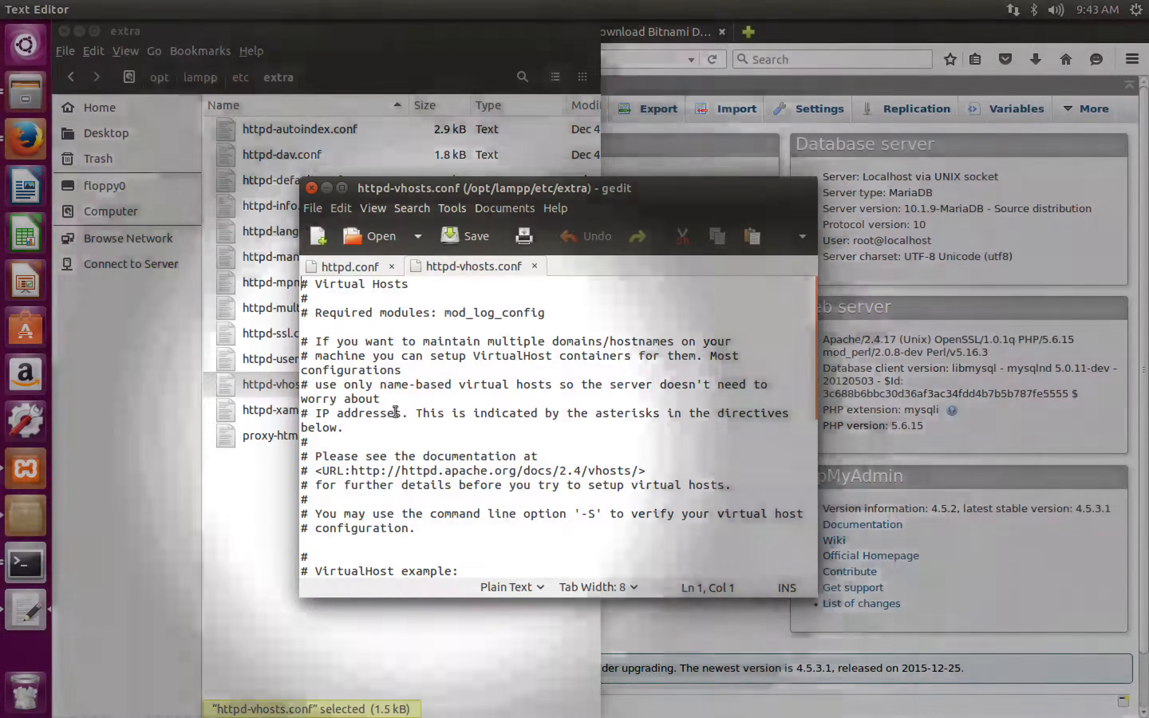
# - Replace all of httpd-vhosts.conf with the copied VirtualHost *:80 block for DocumentRoot "/opt/lampp/htdocs/" and ServerName localhost, and save it
pyautogui.hotkey('ctrl', 'a')
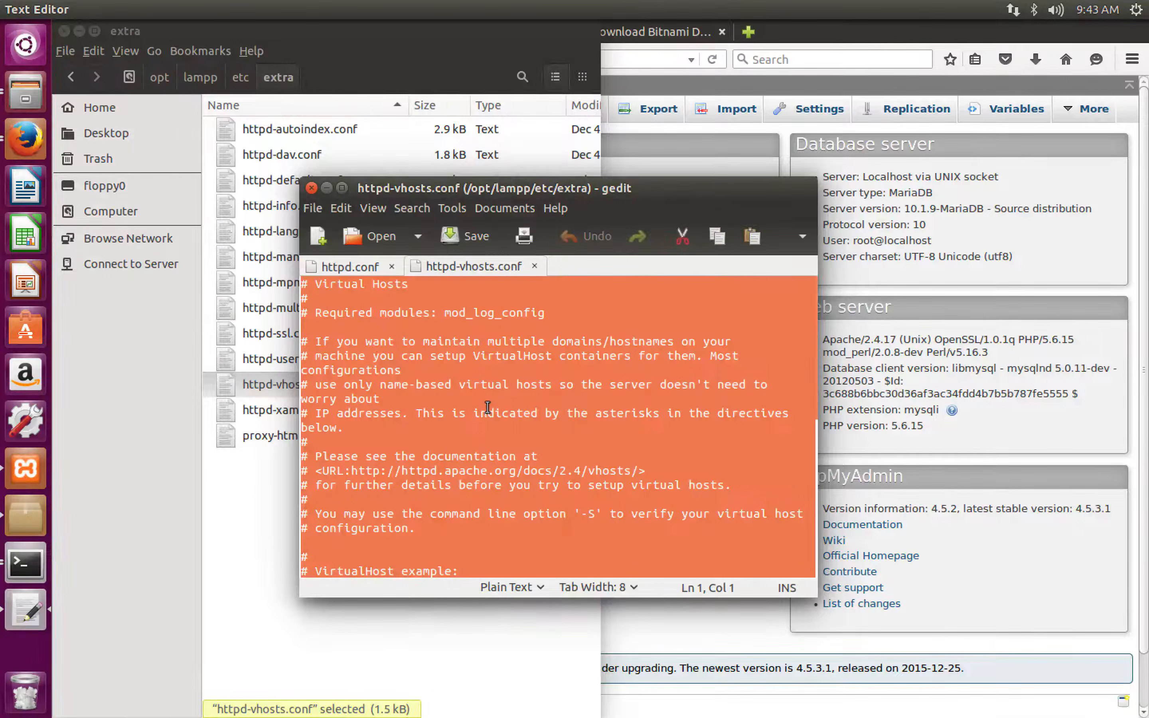
pyautogui.press('Delete')
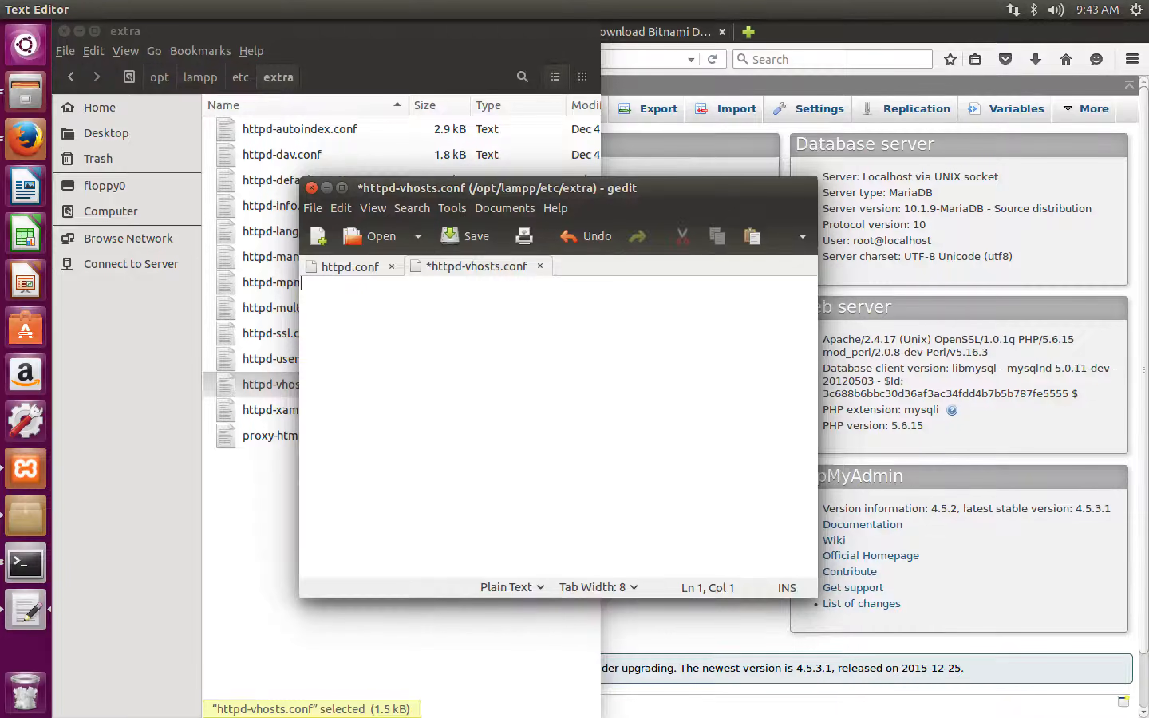
pyautogui.write('<VirtualHost *:80> \tDocumentRoot "/opt/lampp/htdocs/" \tServerName localhost </VirtualHost>')
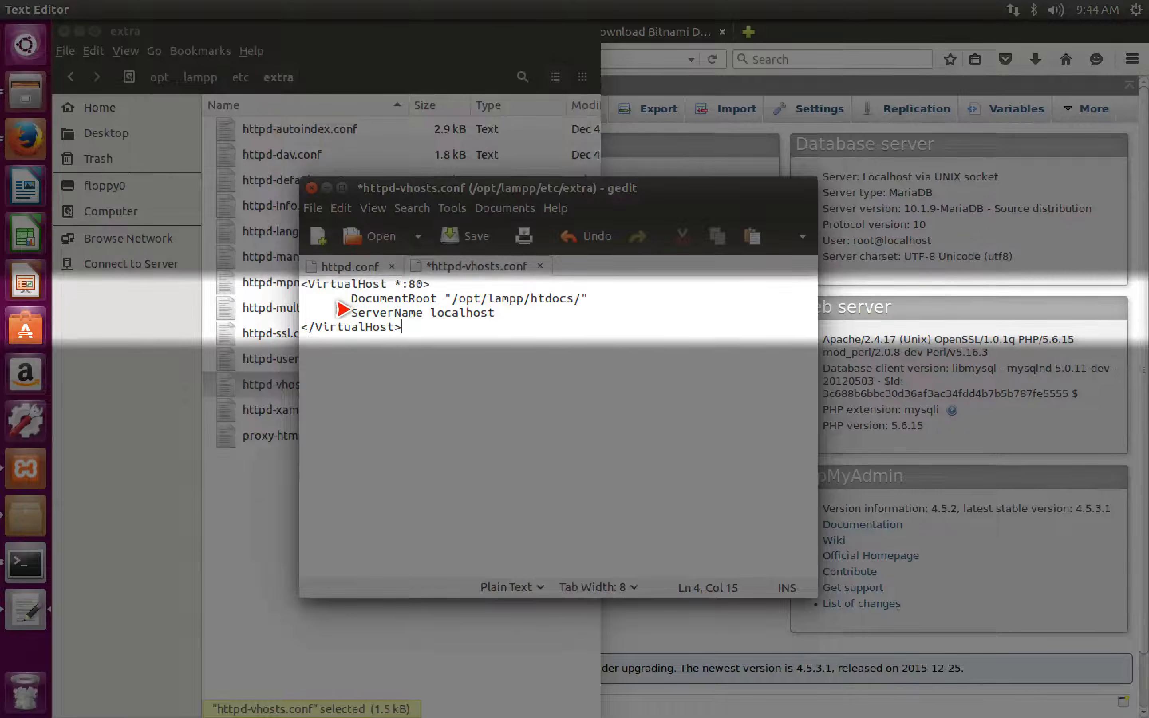
pyautogui.hotkey('ctrl', 's')
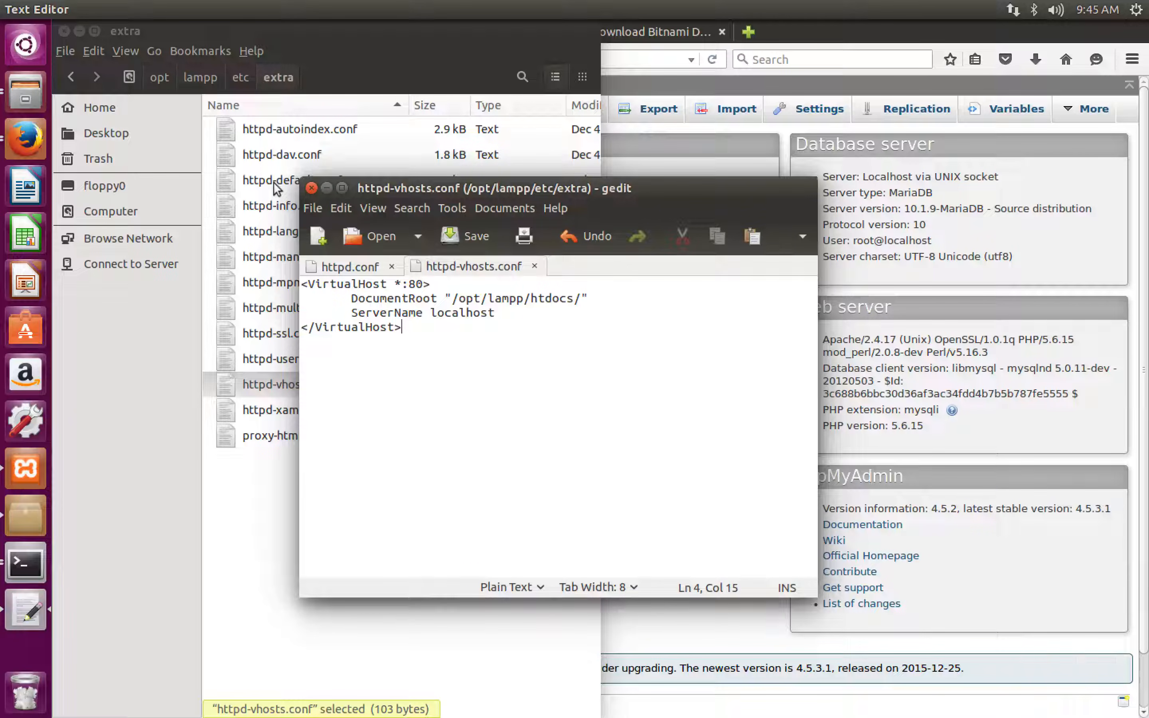
# - In the file manager, create a new folder named drupal2 inside /opt/lampp/apps
pyautogui.click(259, 183)
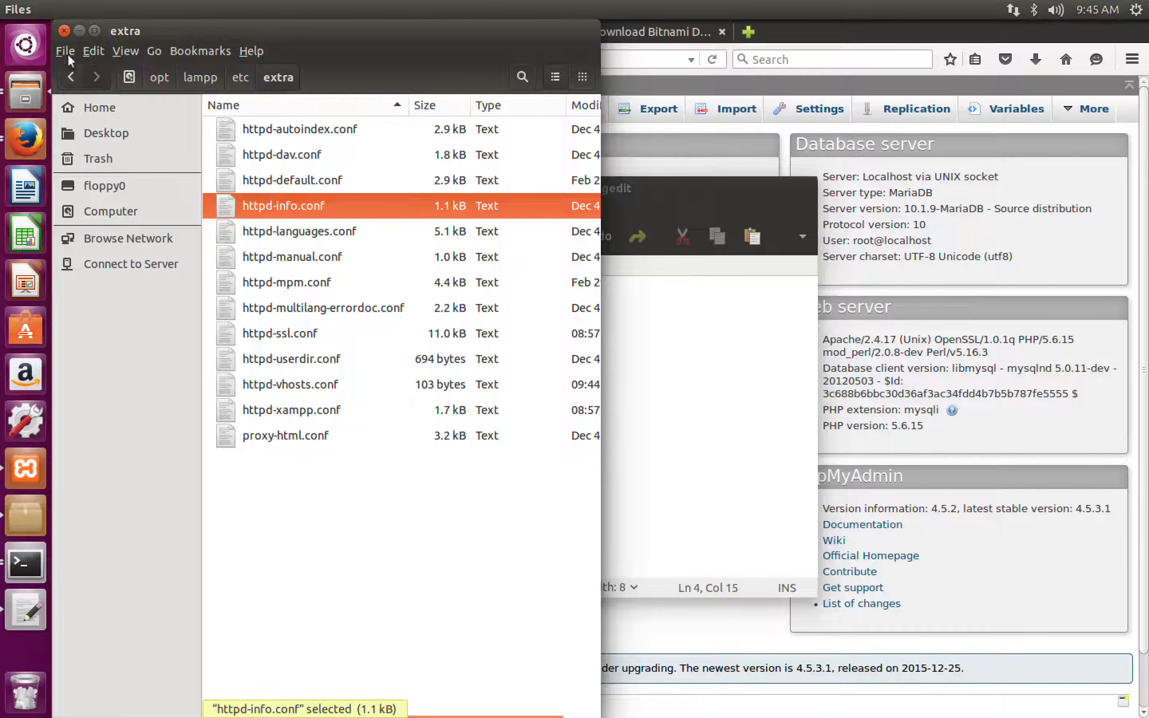
pyautogui.click(65, 69)
pyautogui.click(64, 69)
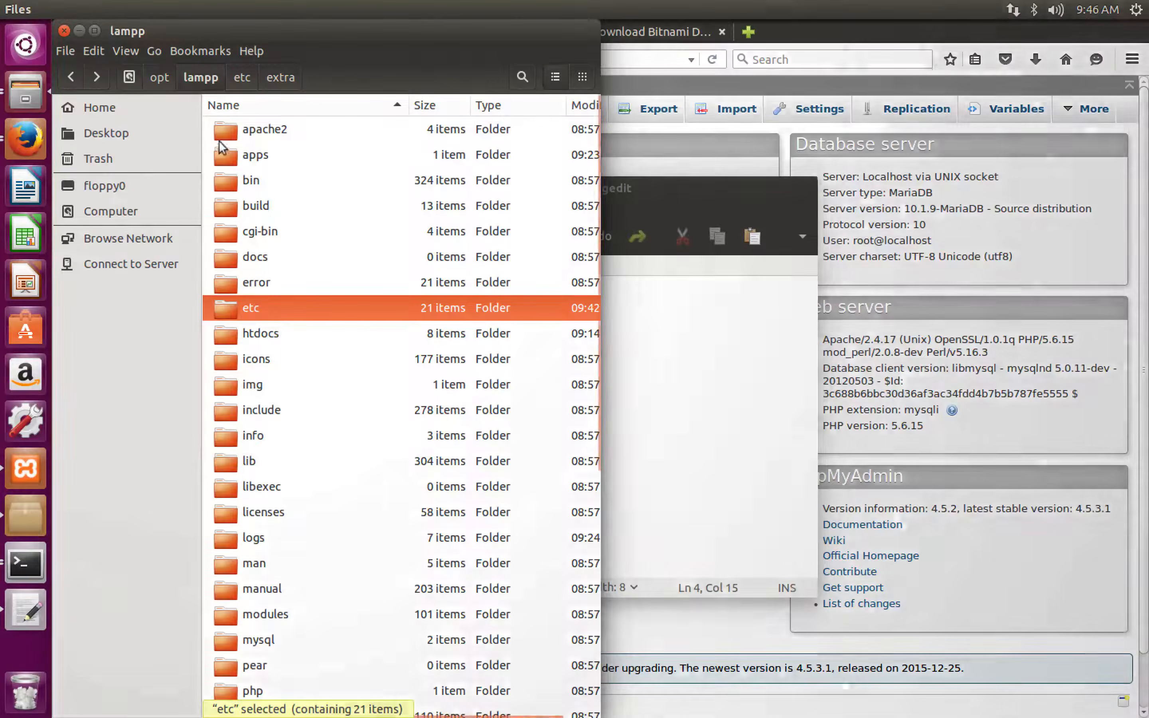
pyautogui.doubleClick(219, 148)
pyautogui.rightClick(249, 234)
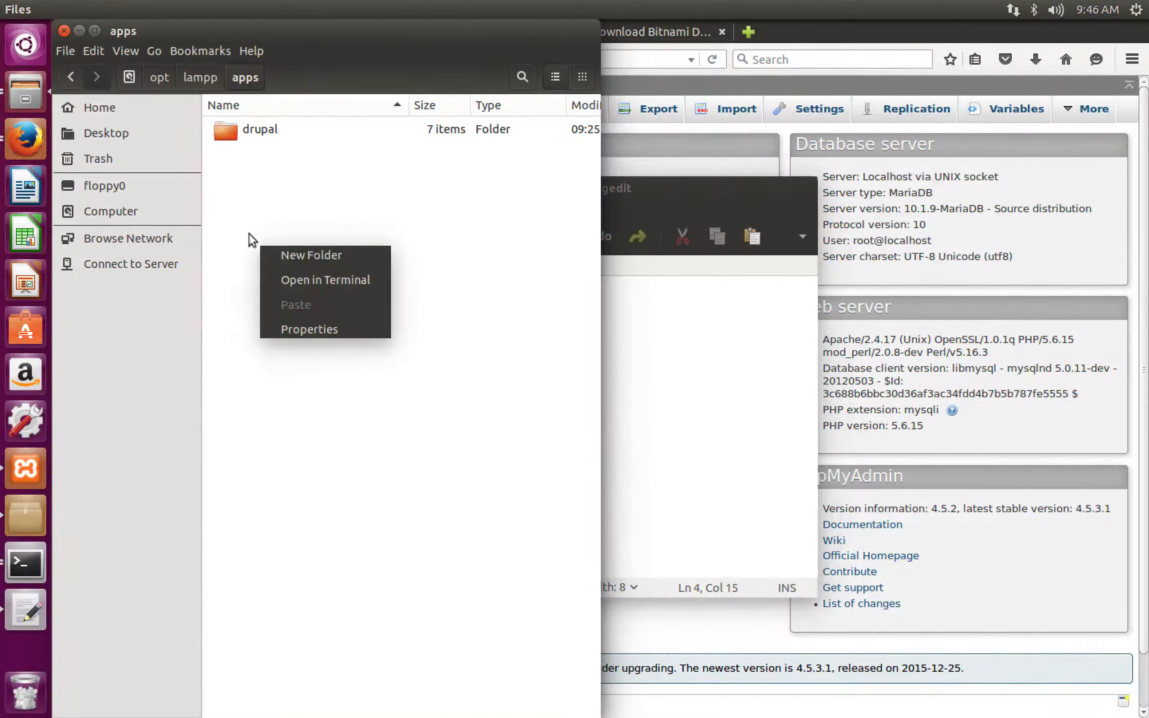
pyautogui.click(281, 253)
pyautogui.write('drup')
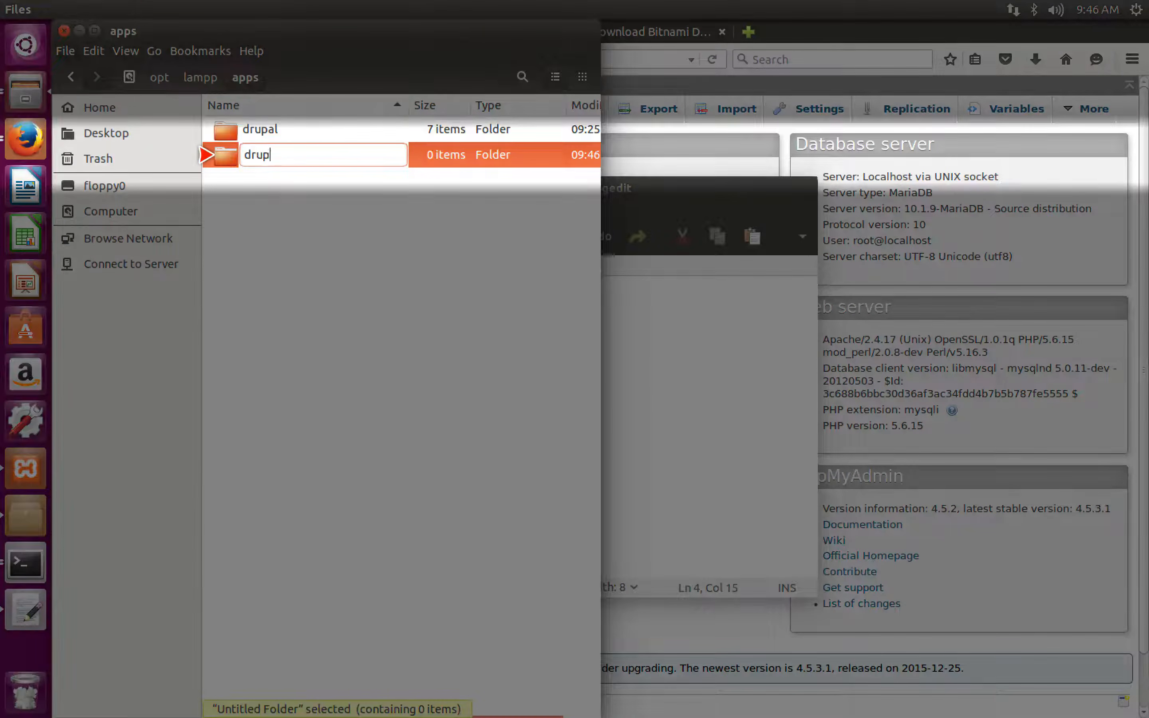
pyautogui.write('al2')
pyautogui.press('Return')
# - Paste the subdomain VirtualHost template below the first block in httpd-vhosts.conf, replacing [folder] with drupal2 in the DocumentRoot and Directory paths
pyautogui.click(628, 186)
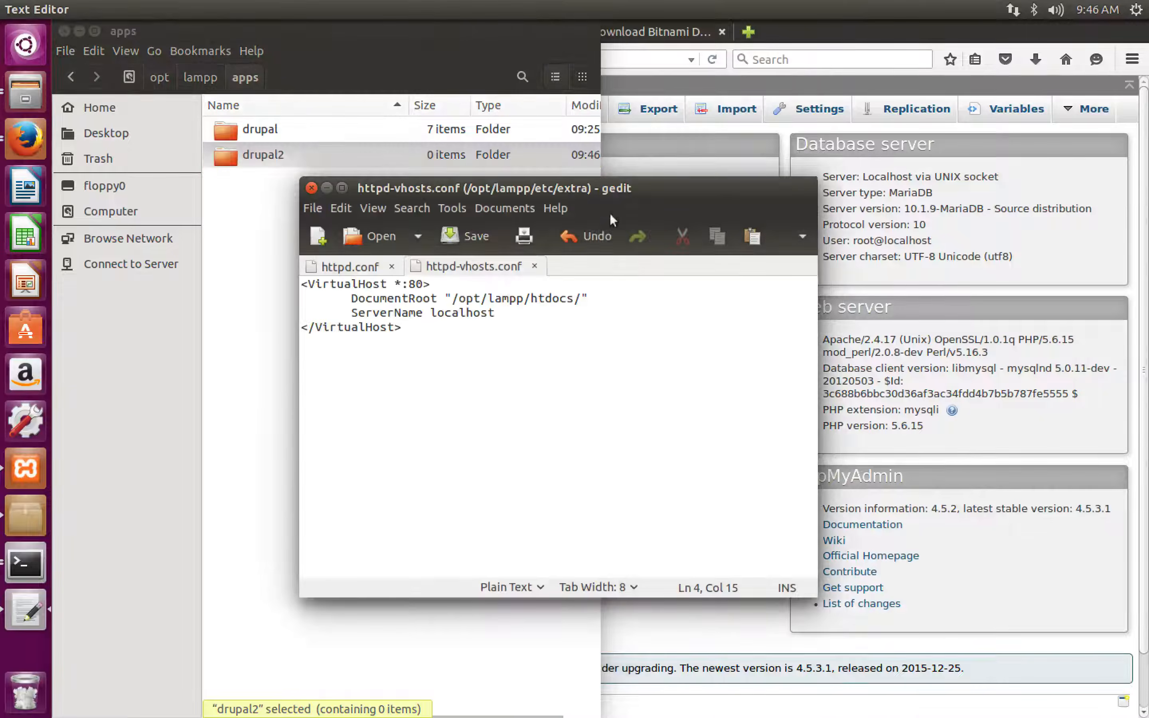
pyautogui.write('<VirtualHost *:80>        DocumentRoot "/opt/lampp/apps/[folder]"        ServerName [subdomain].localhost     <Directory  "/opt/lampp/apps/[folder]">         Require all granted     </Directory> </VirtualHost>')
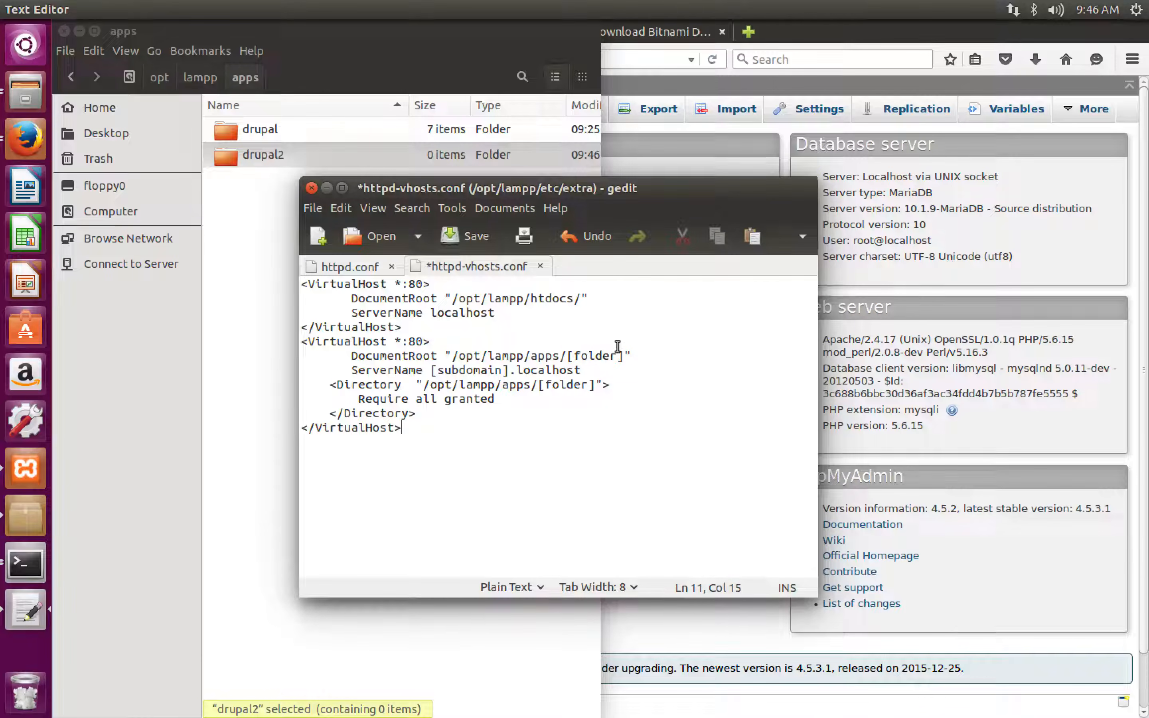
pyautogui.moveTo(622, 354); pyautogui.dragTo(567, 354)
pyautogui.write('drupal2')
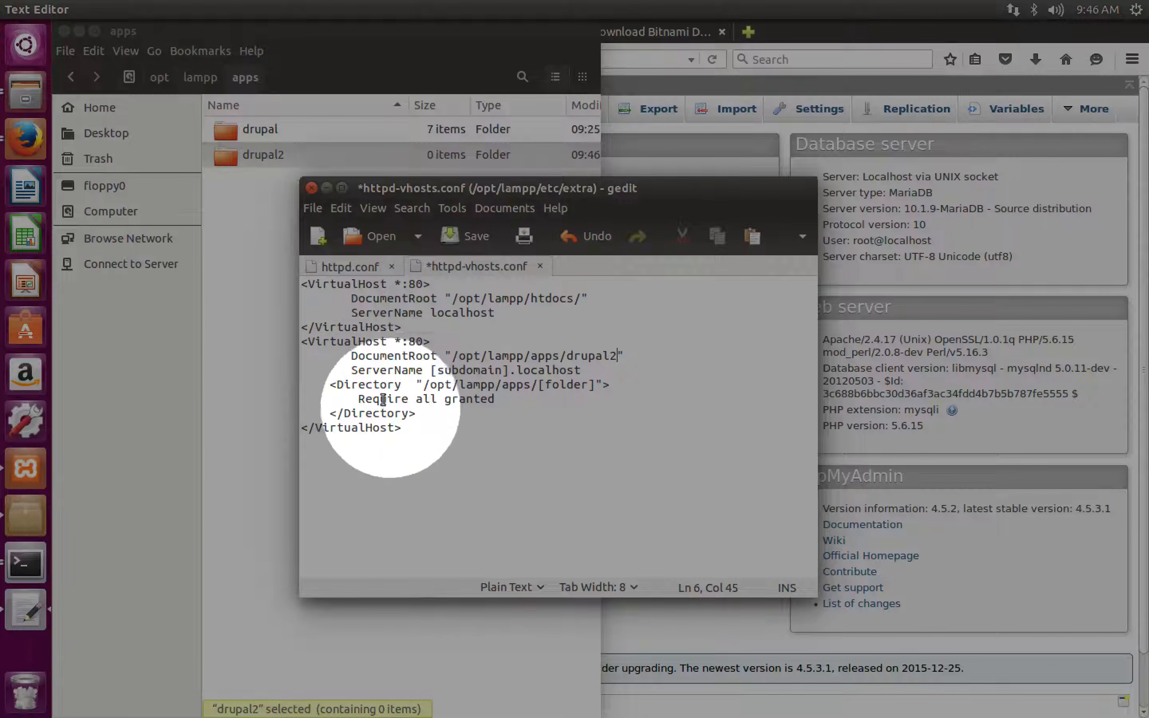
pyautogui.moveTo(604, 384); pyautogui.dragTo(540, 384)
pyautogui.write('drupal')
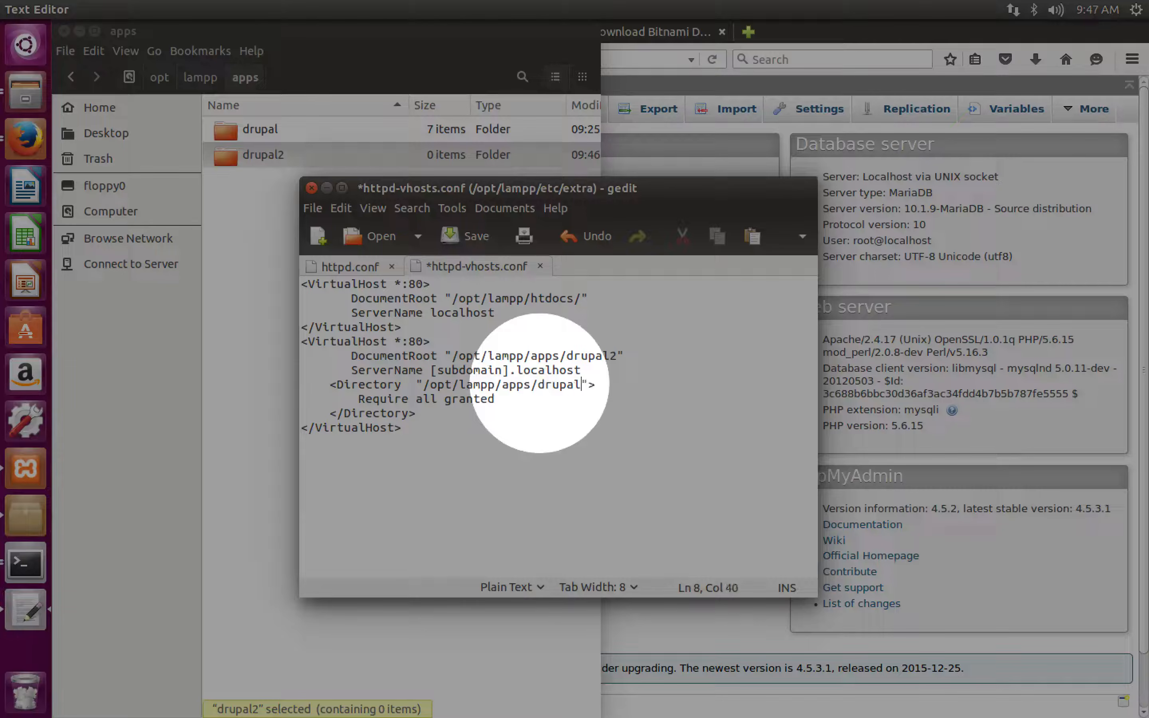
pyautogui.write('2')
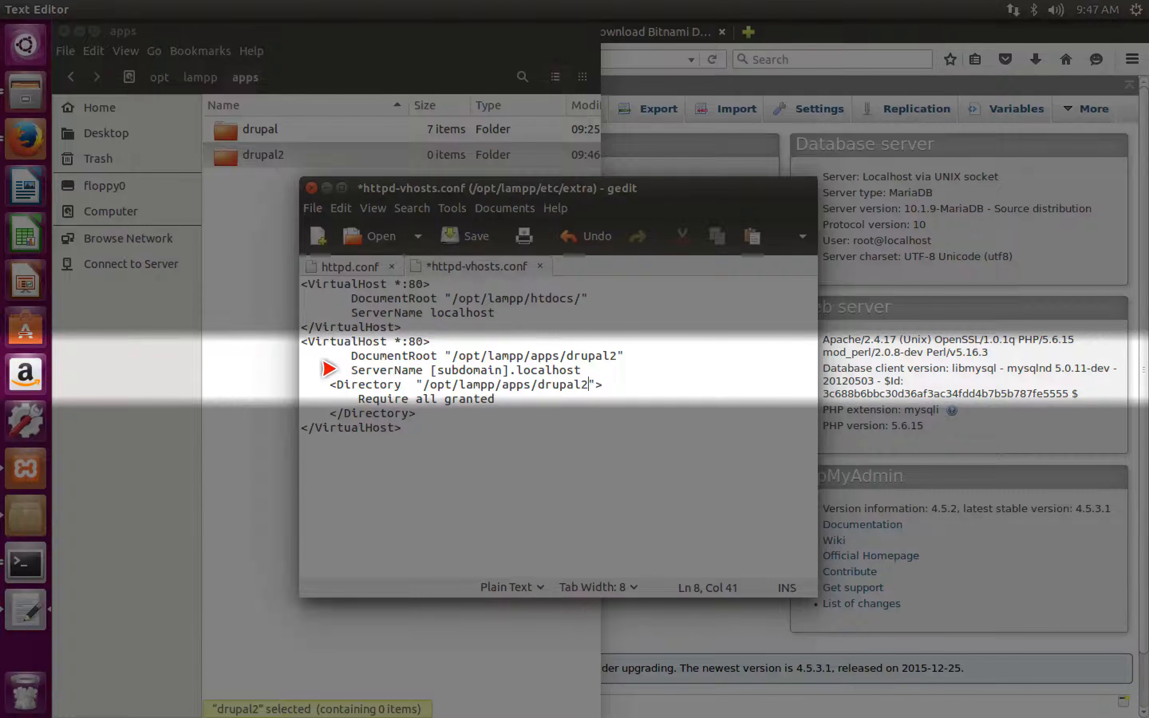
# - Set the second VirtualHost's ServerName to drupal2.localhost and save httpd-vhosts.conf
pyautogui.moveTo(510, 370); pyautogui.dragTo(423, 364)
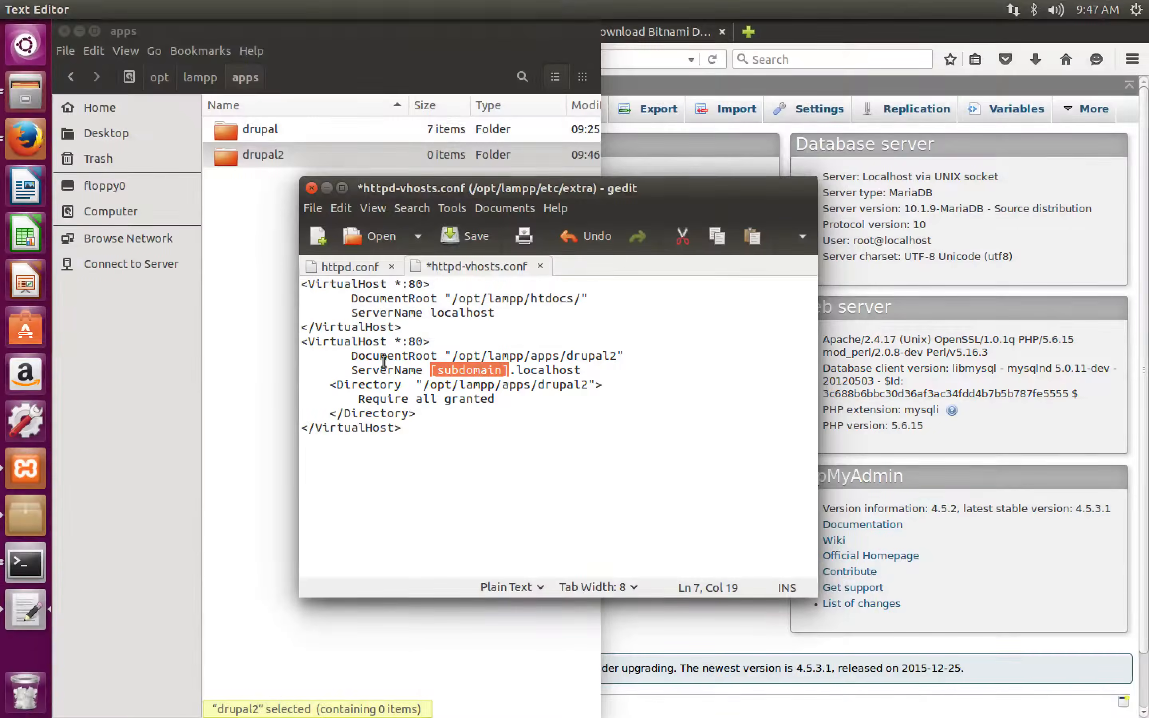
pyautogui.write('drupal2')
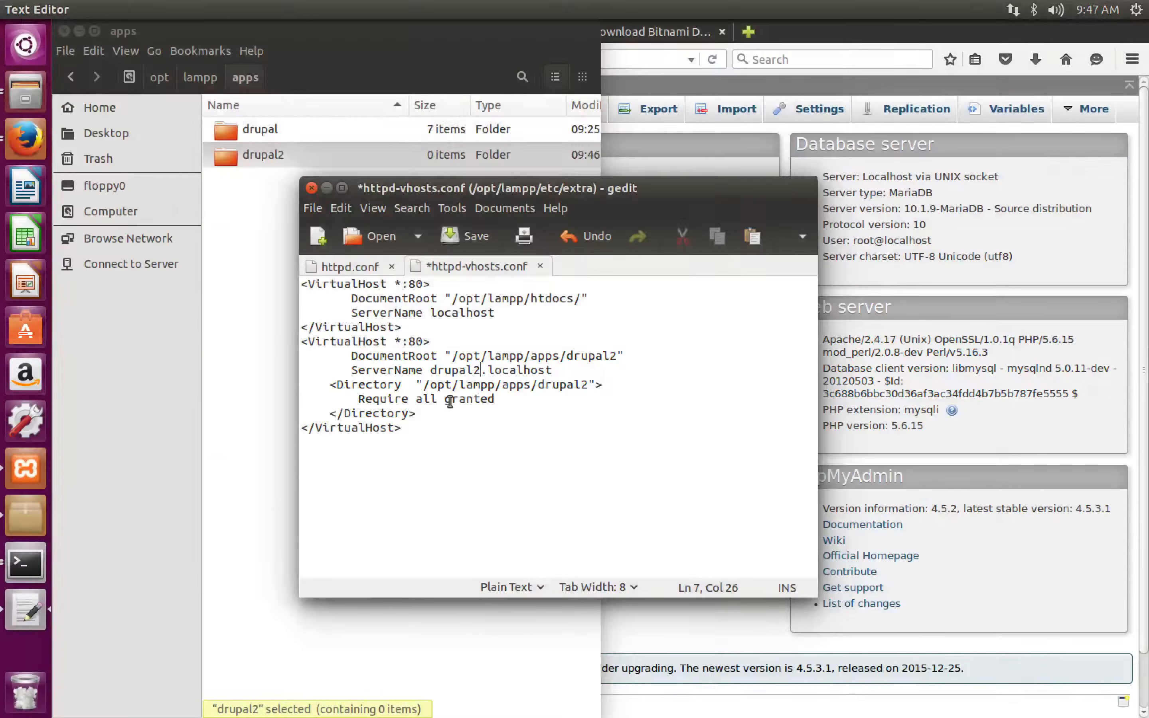
pyautogui.hotkey('ctrl', 's')
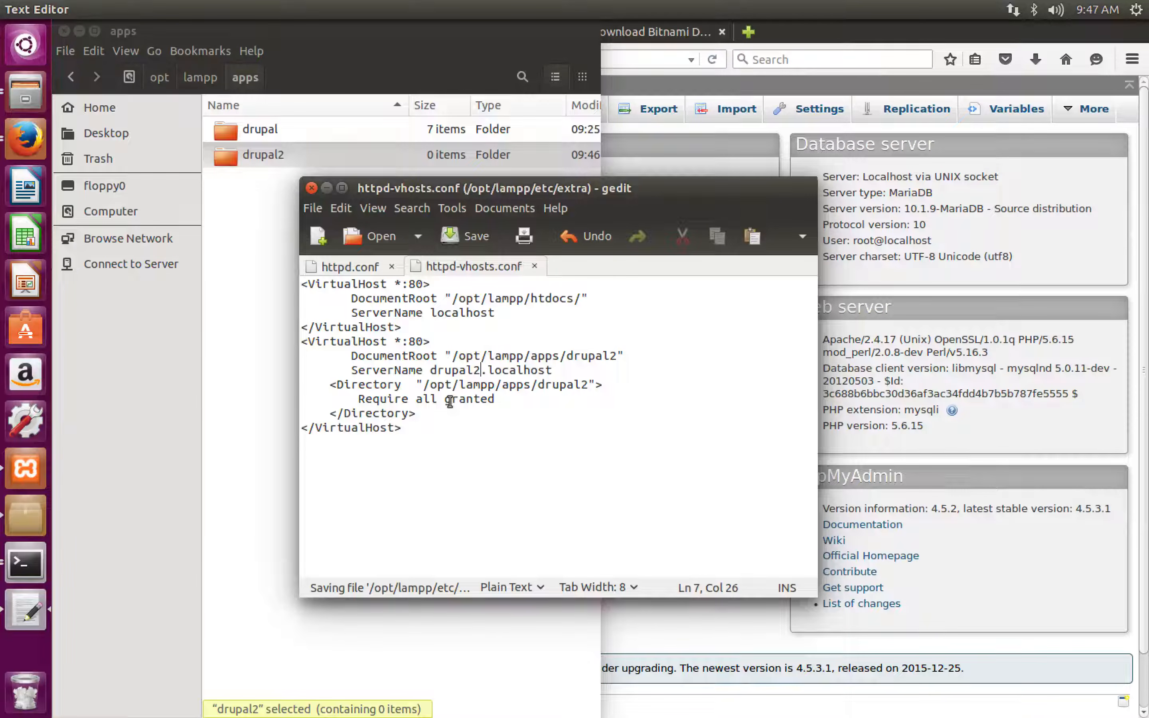
# - In the file manager, go to the system's /etc folder, locate the hosts file and open it in the text editor
pyautogui.click(217, 219)
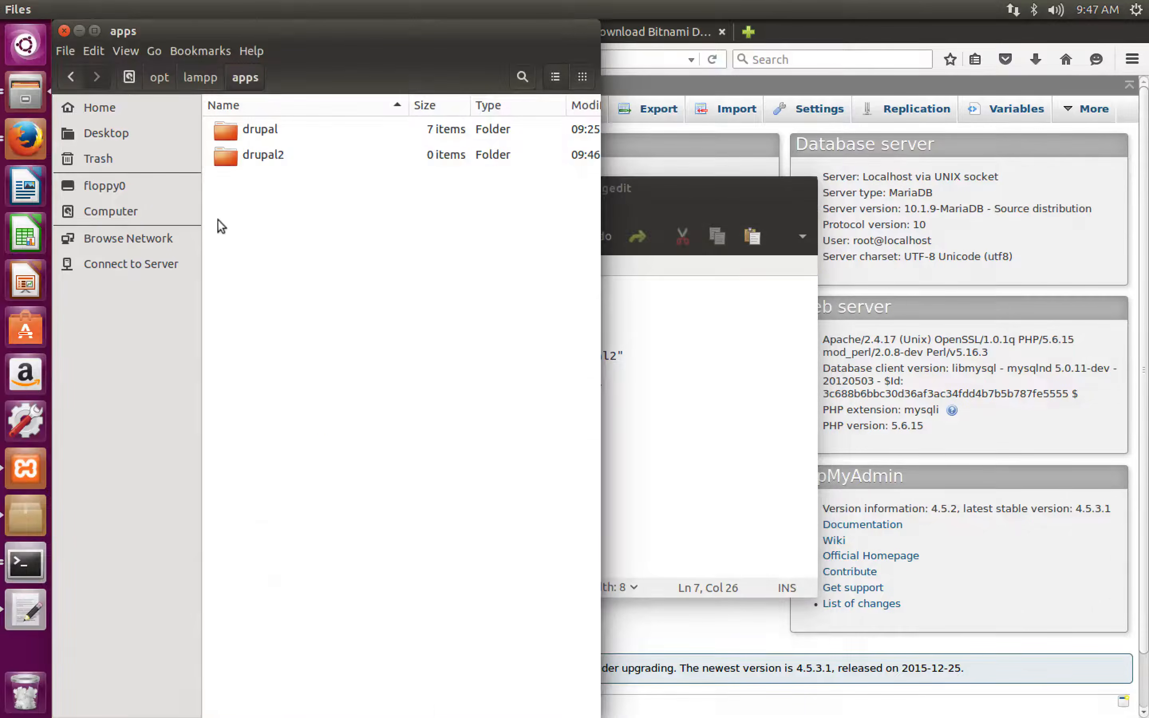
pyautogui.click(97, 197)
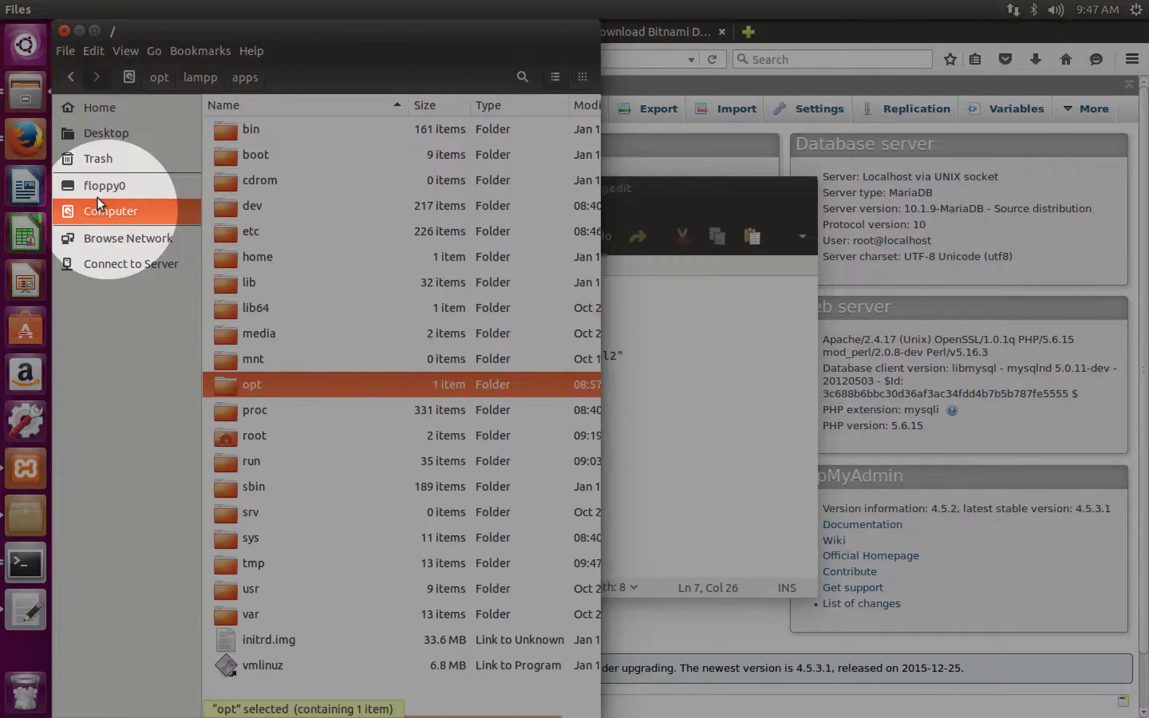
pyautogui.click(219, 221)
pyautogui.doubleClick(219, 220)
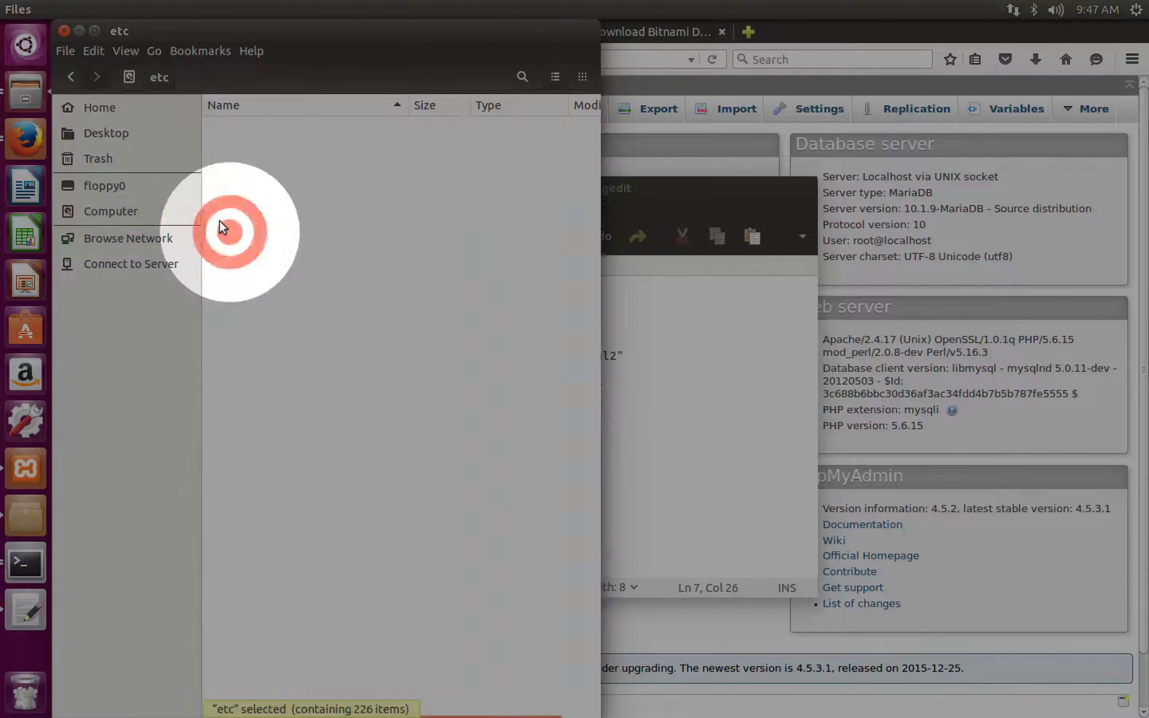
pyautogui.write('hos')
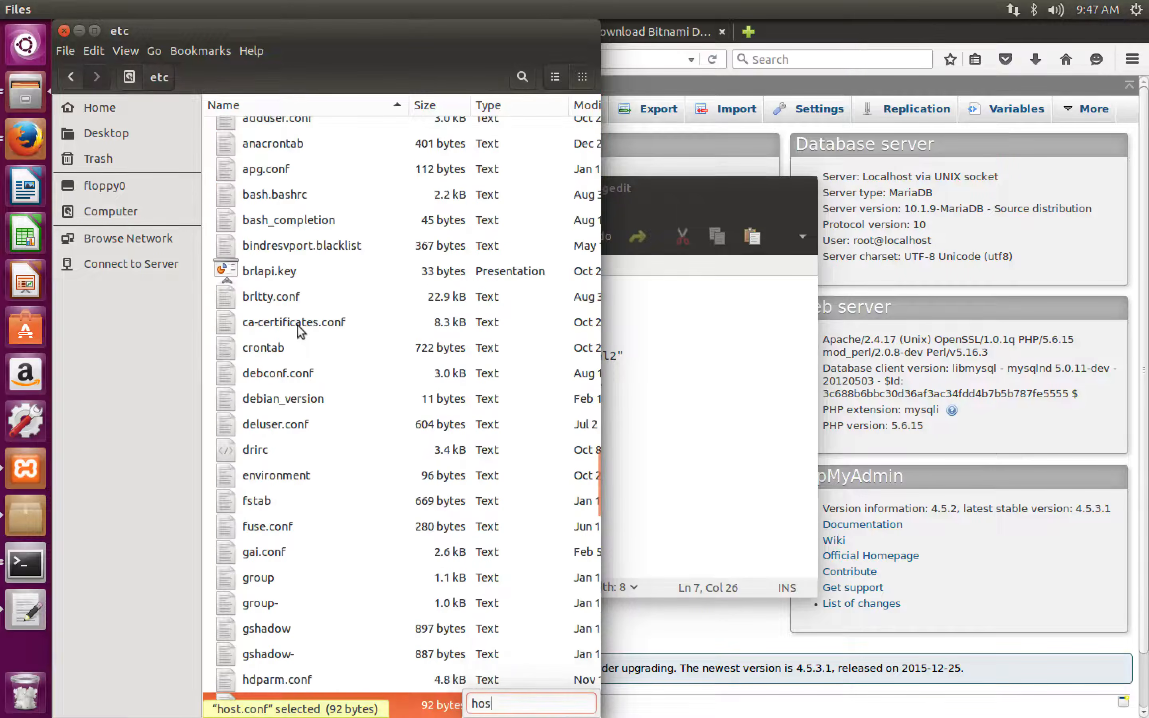
pyautogui.press('Down')
pyautogui.press('Down')
pyautogui.press('Down')
pyautogui.press('Down')
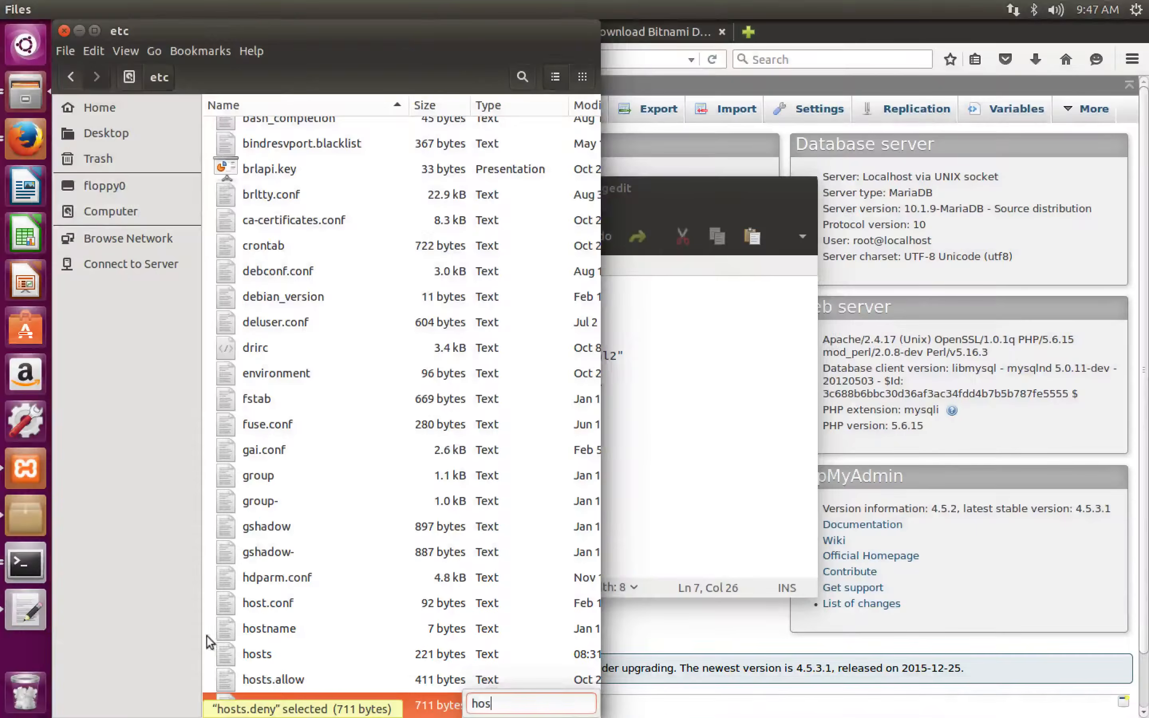
pyautogui.doubleClick(217, 647)
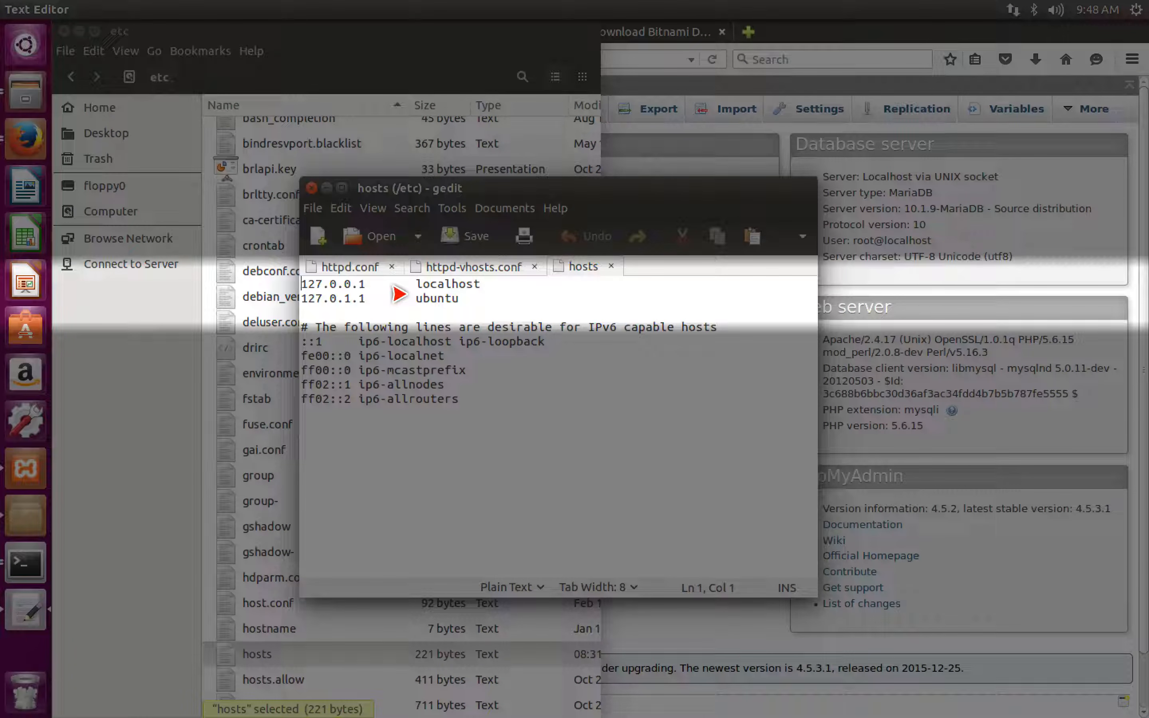
# - Add a hosts entry below the ubuntu line mapping 127.0.0.1 to drupal2.localhost, and save the hosts file
pyautogui.moveTo(365, 284); pyautogui.dragTo(292, 274)
pyautogui.hotkey('ctrl', 'c')
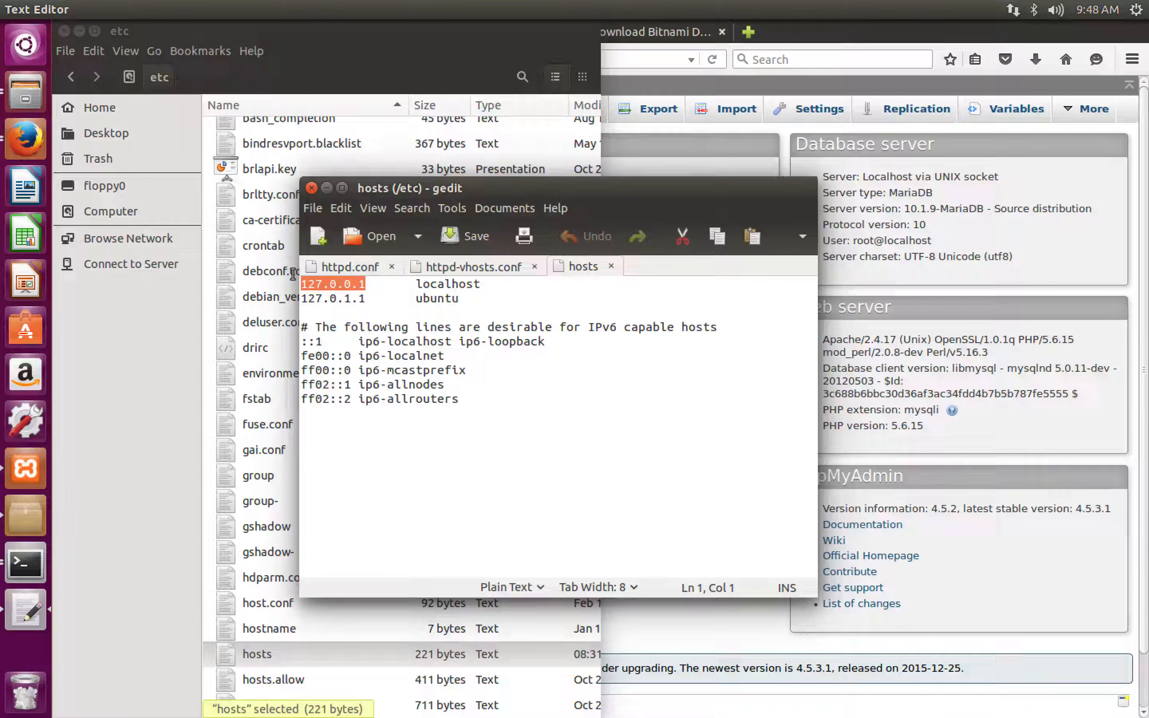
pyautogui.click(456, 291)
pyautogui.write('\\')
pyautogui.press('BackSpace')
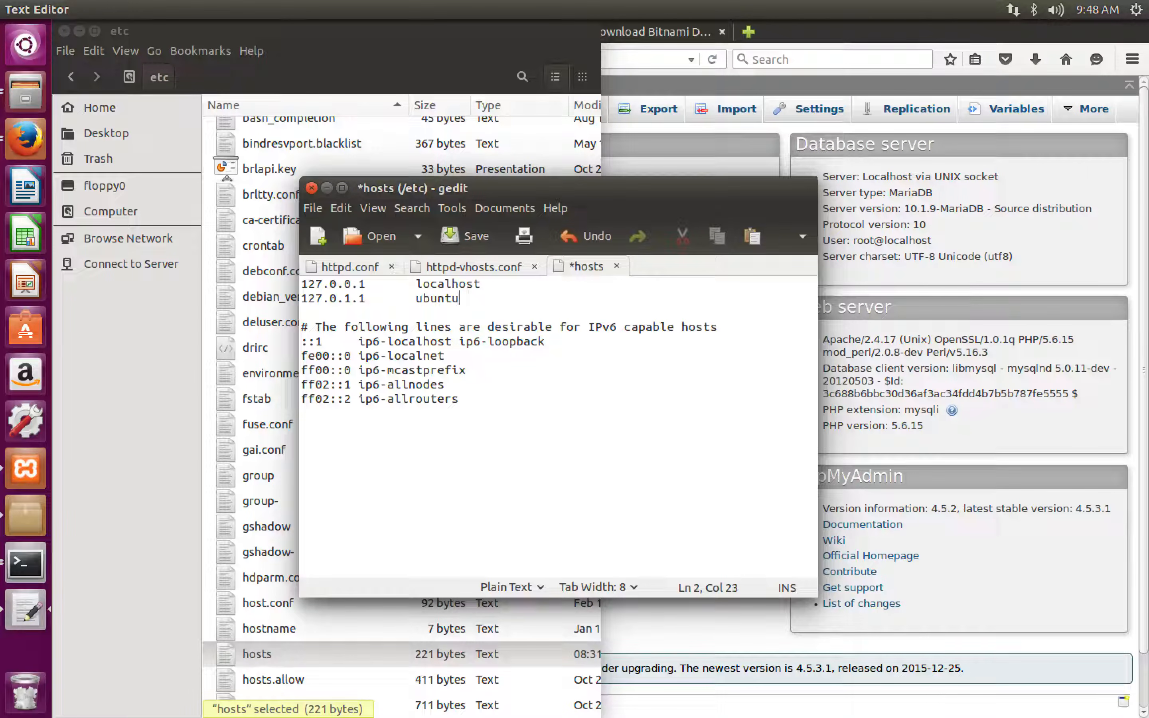
pyautogui.press('Return')
pyautogui.hotkey('ctrl', 'v')
pyautogui.press('Tab')
pyautogui.write('drupal2.loca')
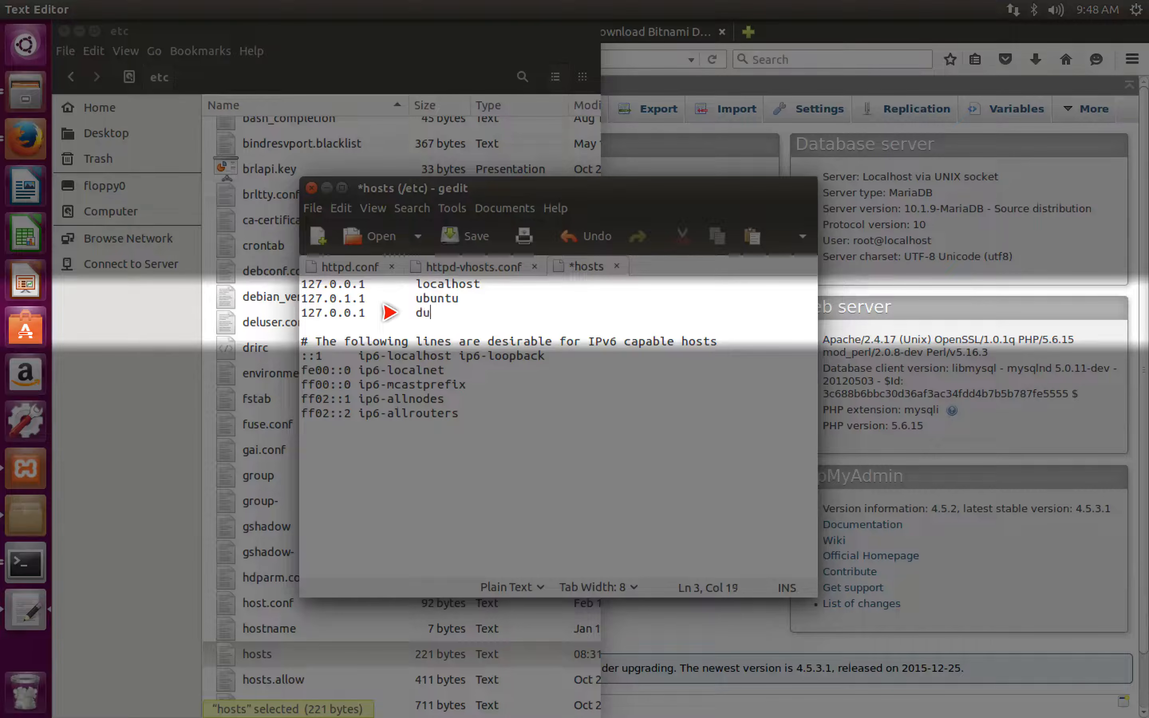
pyautogui.write('lhost')
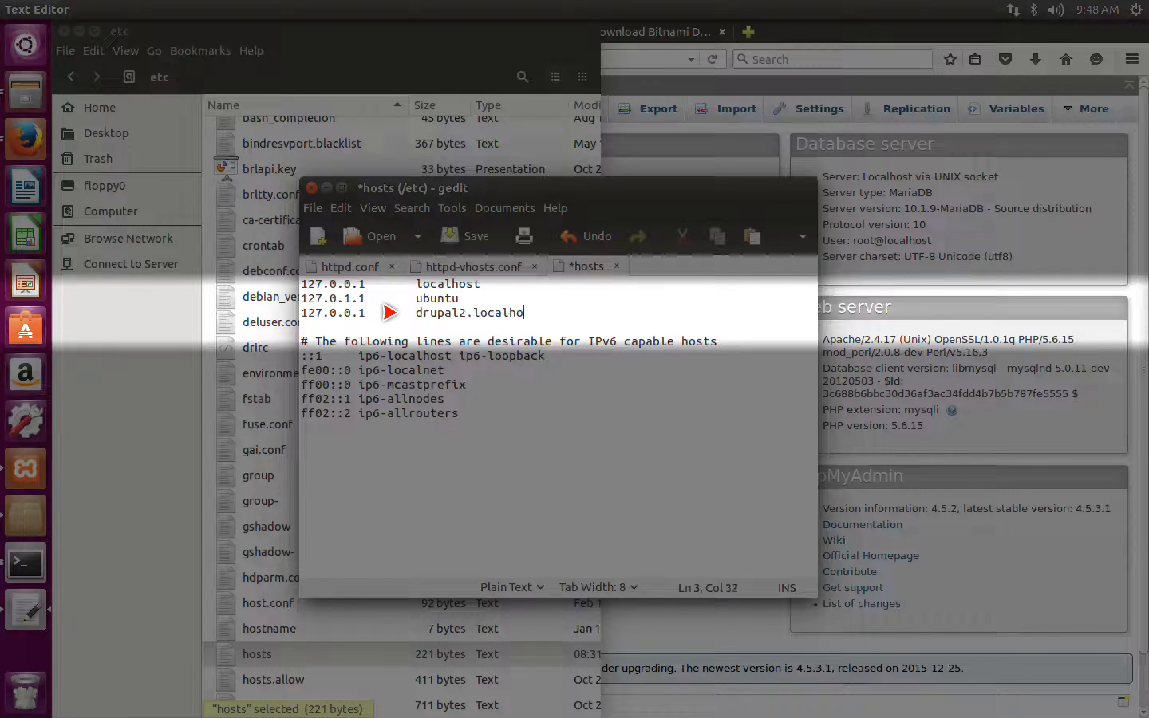
pyautogui.hotkey('ctrl', 's')
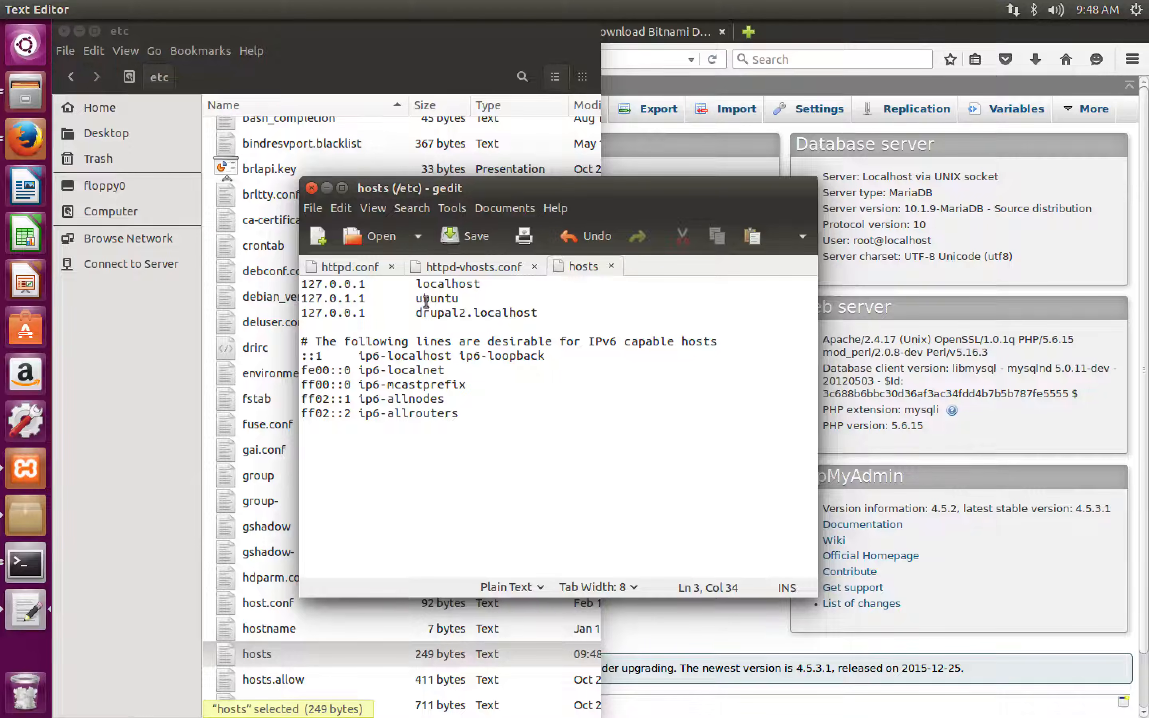
# - Switch to the terminal and restart XAMPP with sudo /opt/lampp/lampp restart
pyautogui.hotkey('alt', 'Tab')
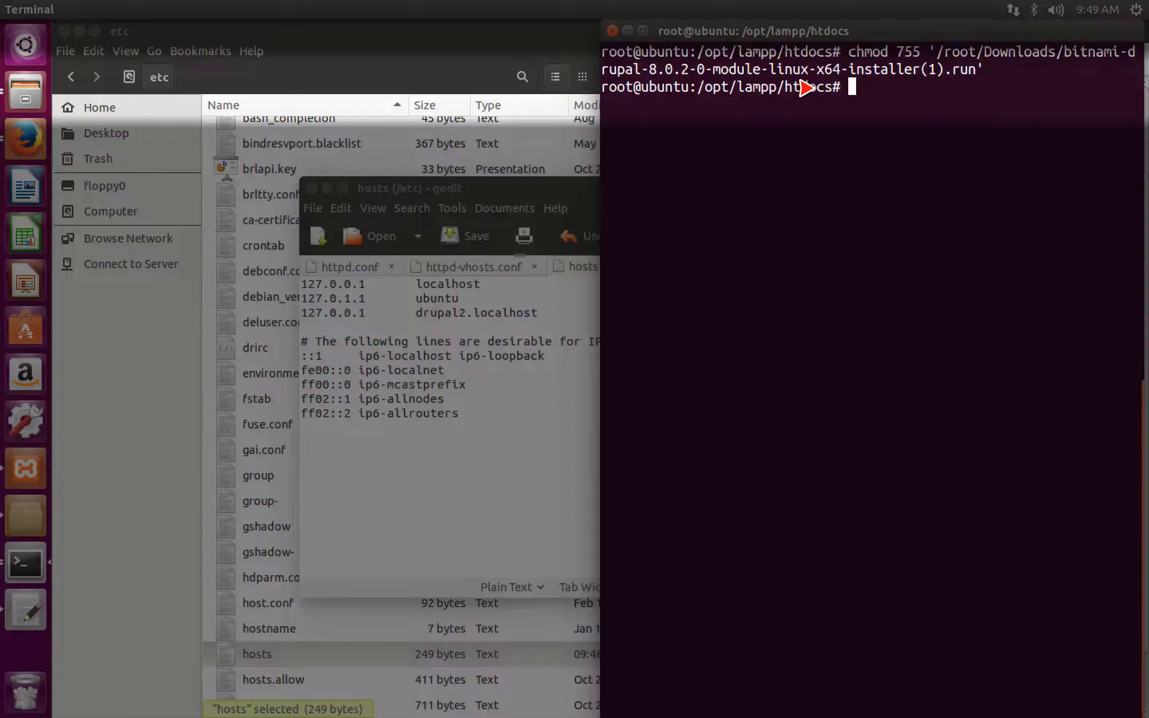
pyautogui.write('sudo /opt/lampp/lampp')
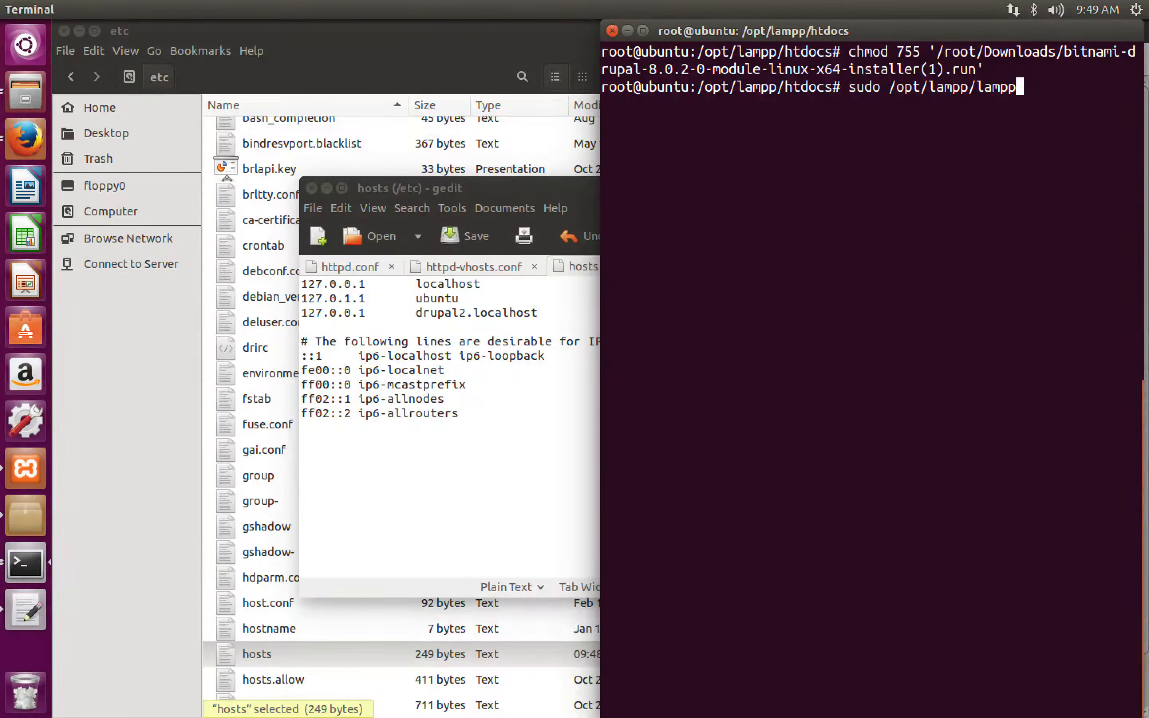
pyautogui.write(' restart')
pyautogui.press('Return')
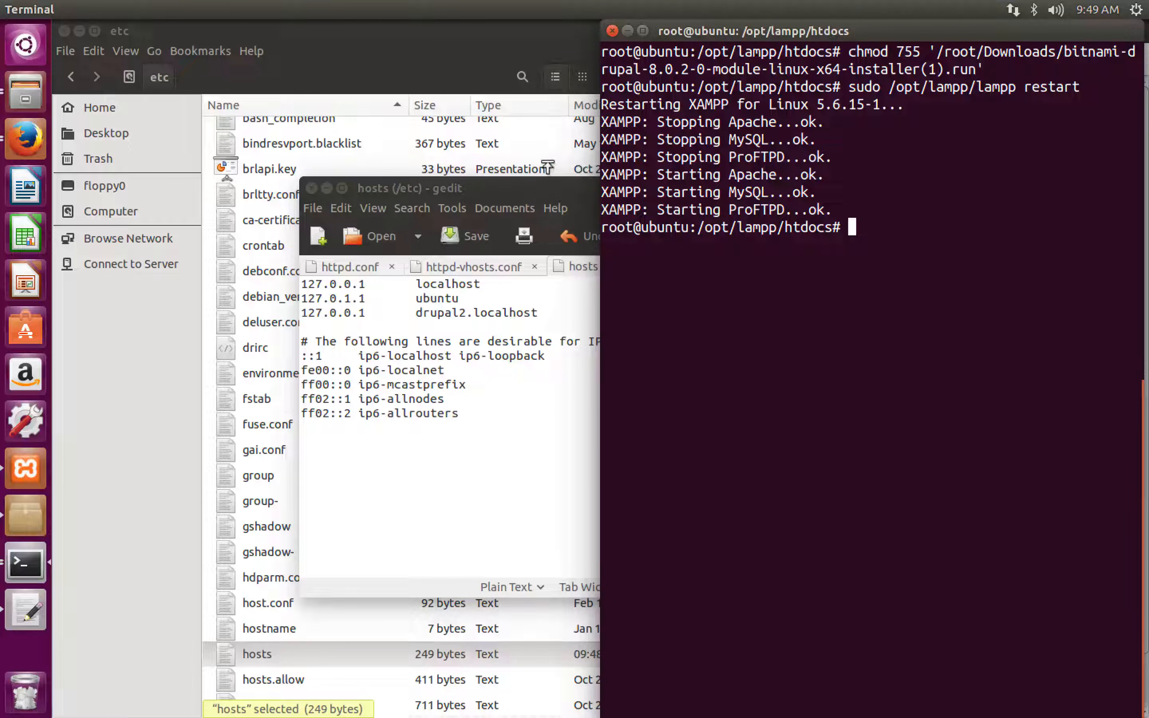
# - Switch to Firefox and load drupal2.localhost in a new browser tab
pyautogui.hotkey('alt', 'Tab')
pyautogui.hotkey('alt', 'Tab')
pyautogui.hotkey('alt', 'Tab')
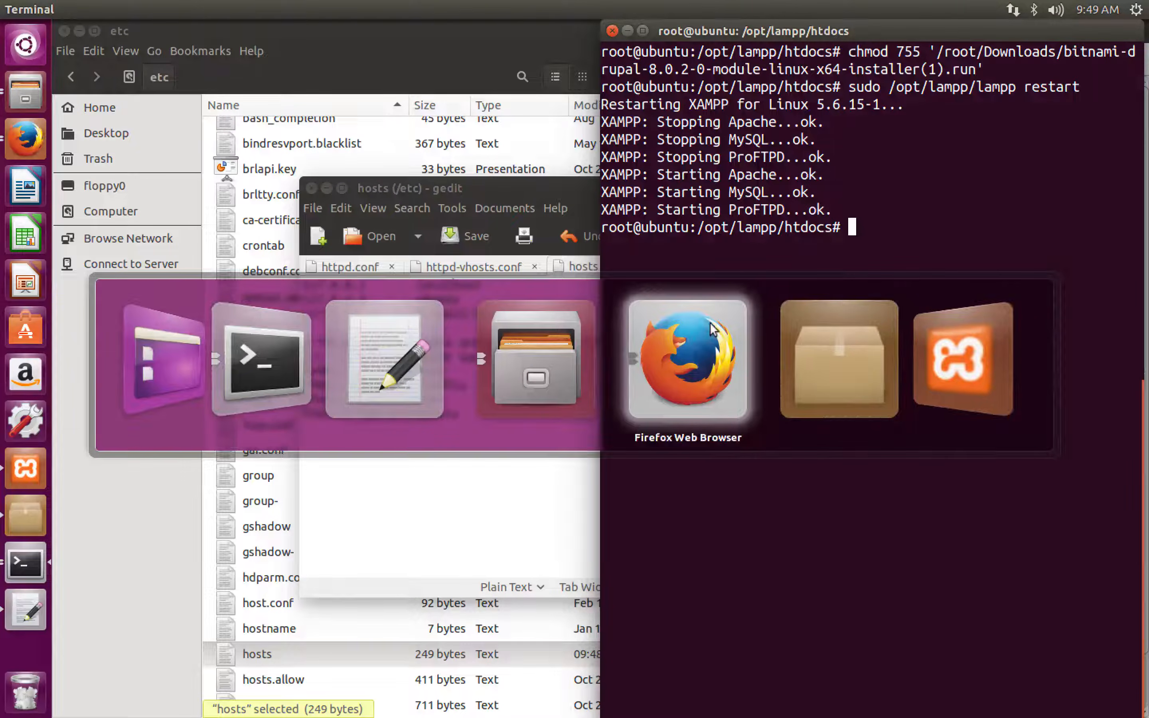
pyautogui.hotkey('ctrl', 't')
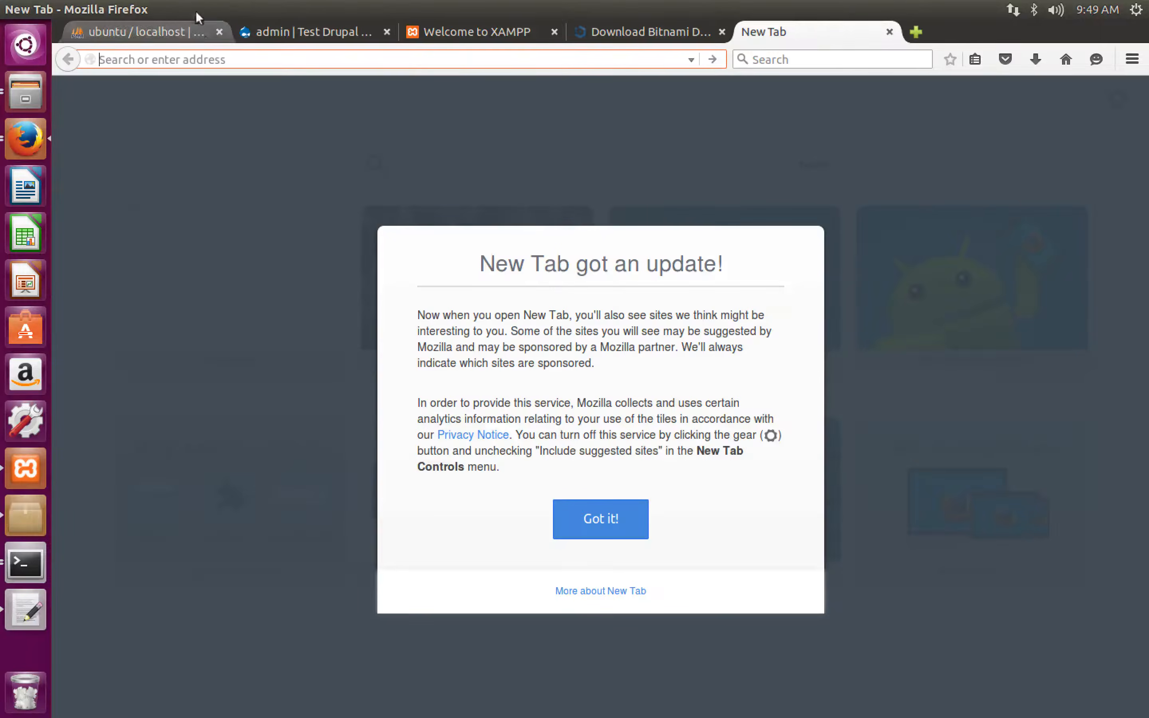
pyautogui.write('drupal2.')
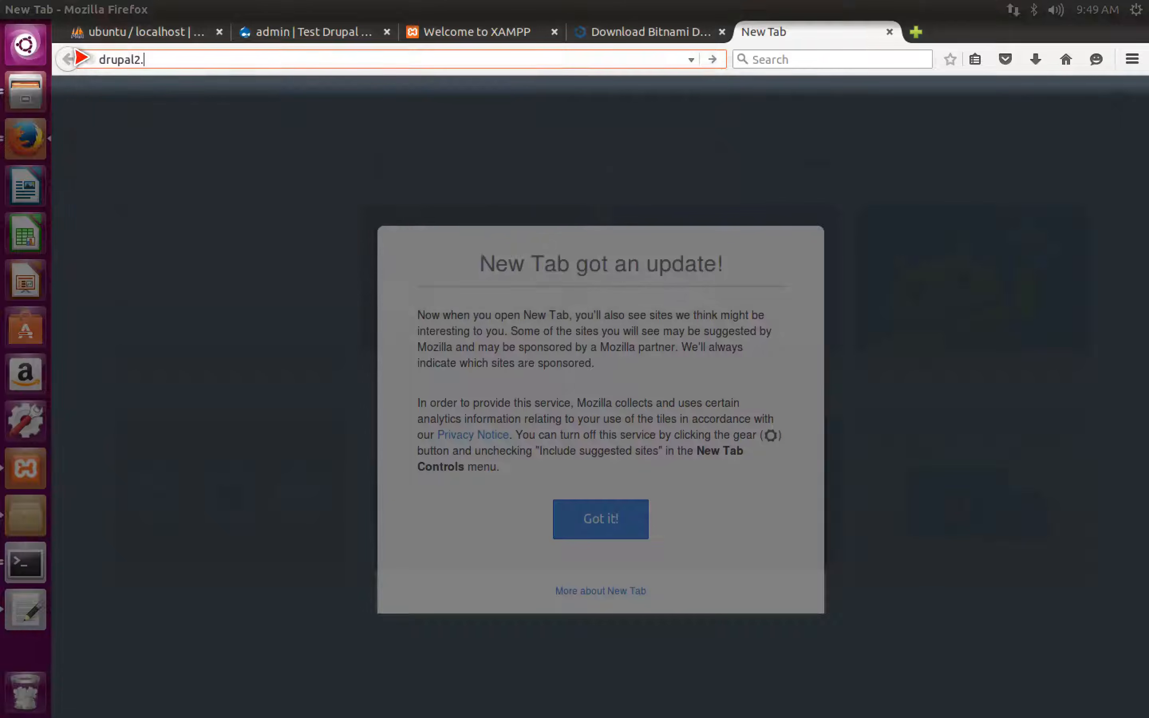
pyautogui.write('localhost')
pyautogui.press('Return')
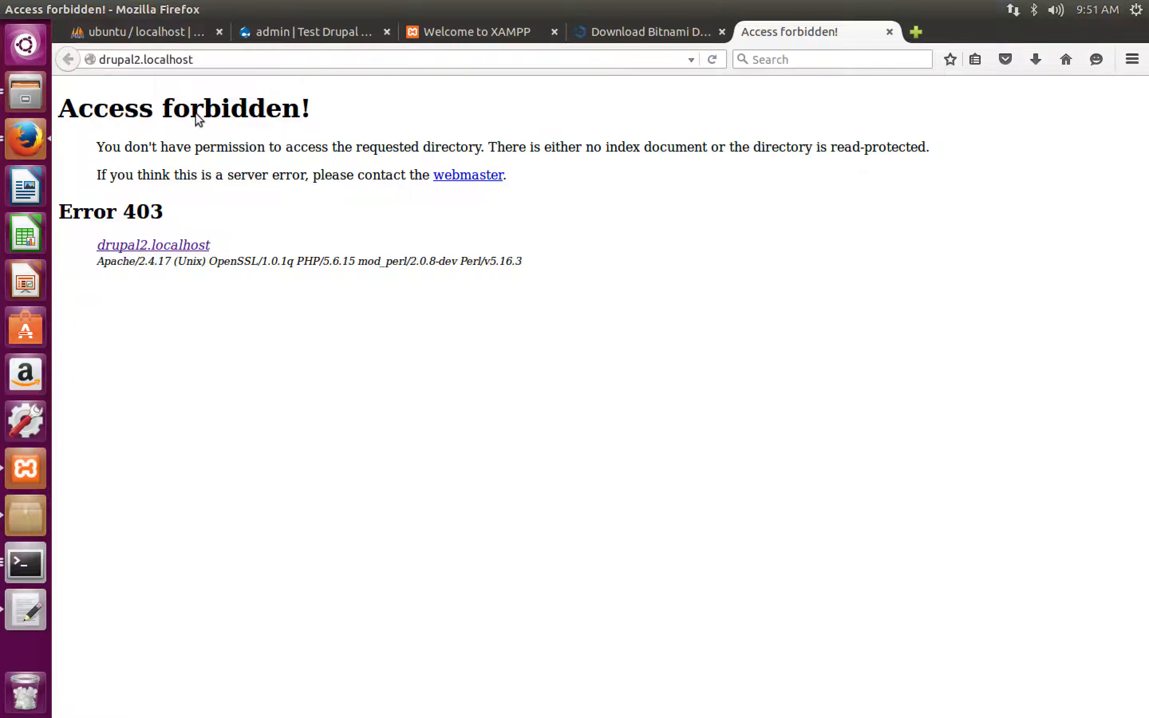
# - In the file manager, go to /opt/lampp/apps/drupal2 and open a terminal in that folder
pyautogui.hotkey('alt', 'Tab')
pyautogui.hotkey('alt', 'Up')
pyautogui.hotkey('alt', 'Up')
pyautogui.click(90, 209)
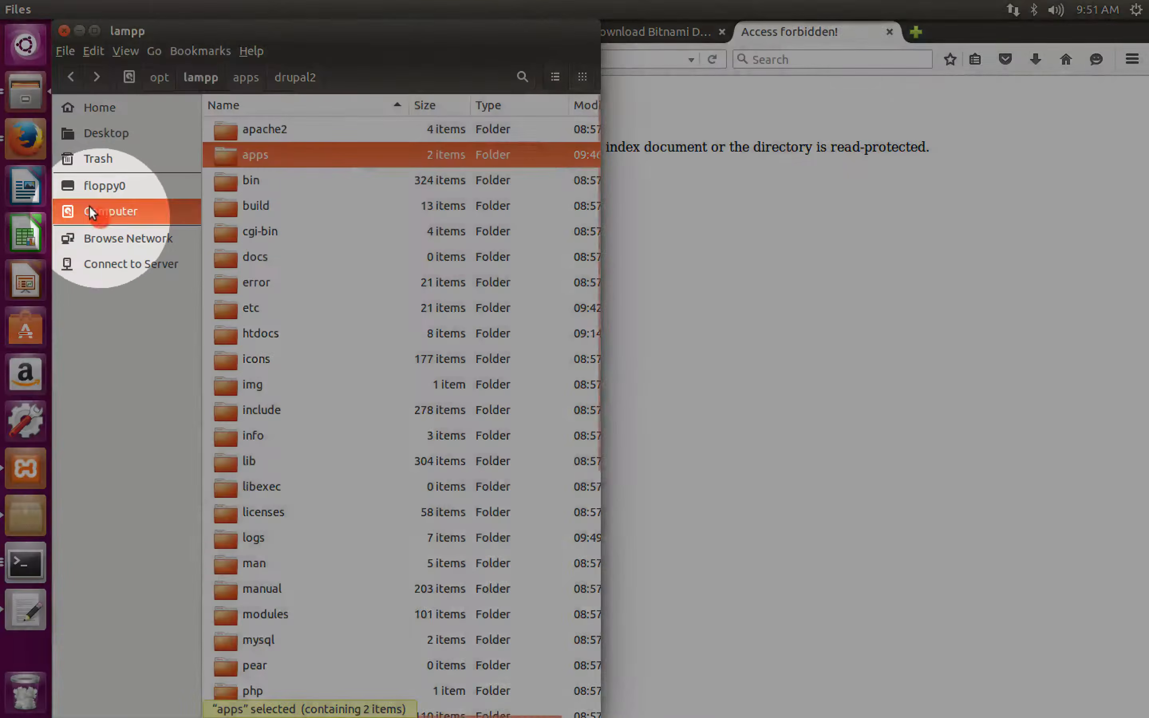
pyautogui.doubleClick(218, 386)
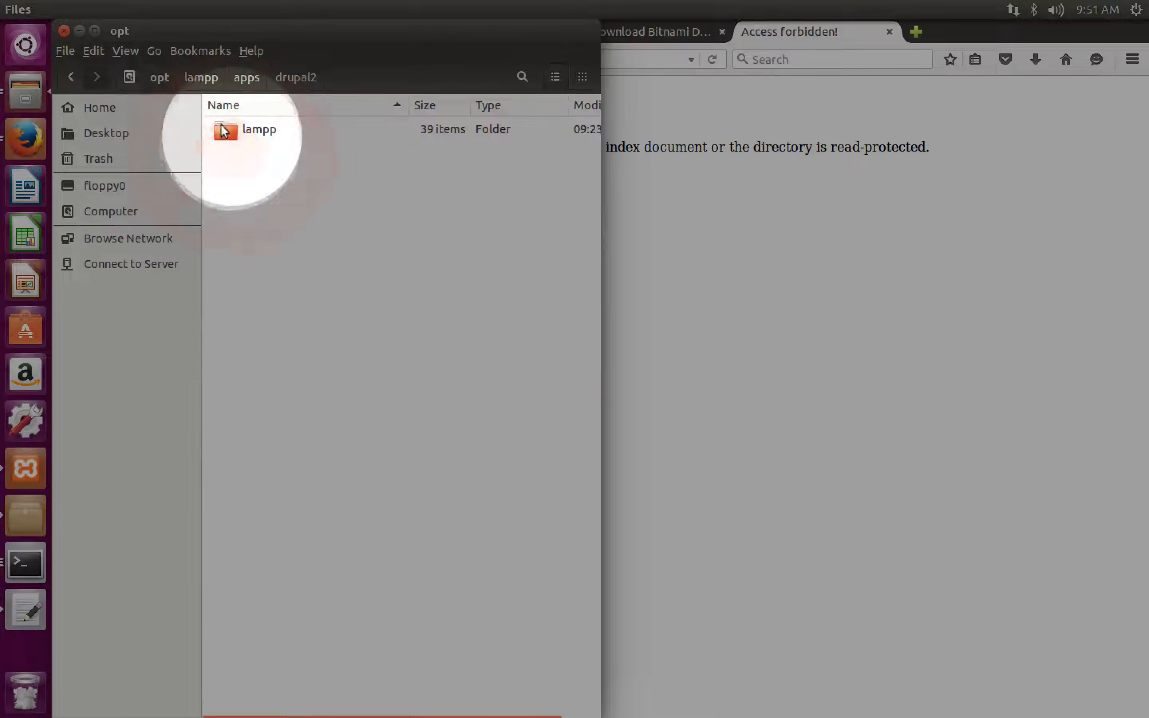
pyautogui.doubleClick(223, 130)
pyautogui.doubleClick(232, 146)
pyautogui.doubleClick(230, 144)
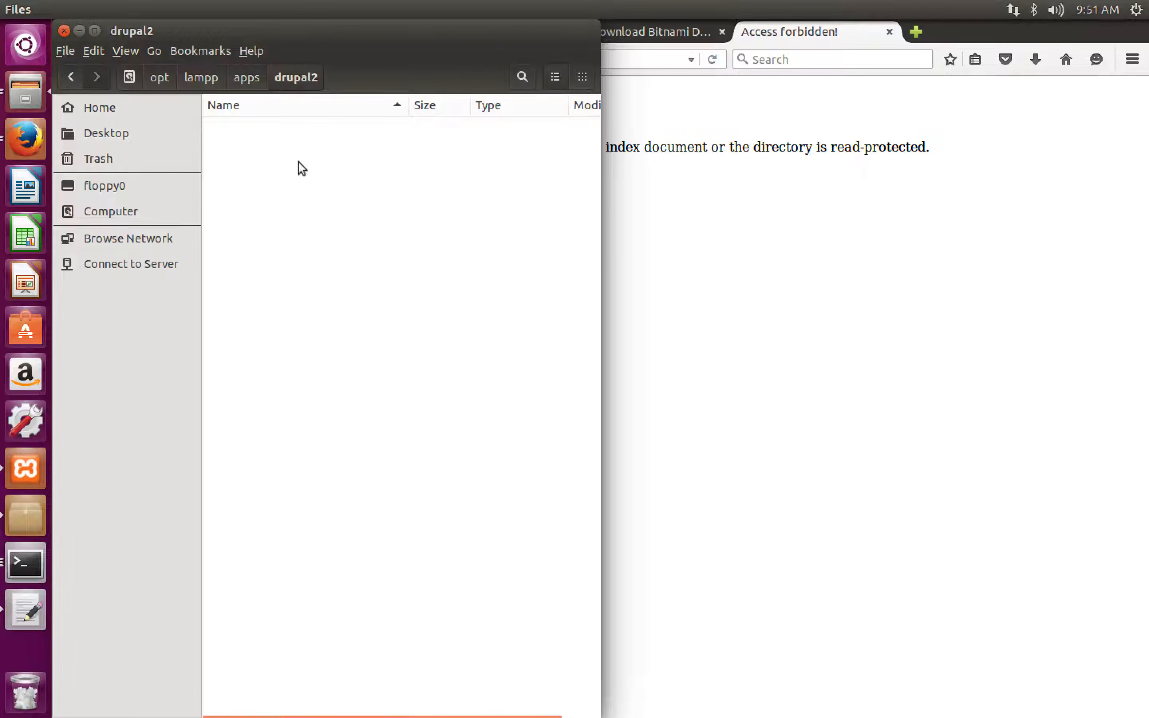
pyautogui.rightClick(298, 162)
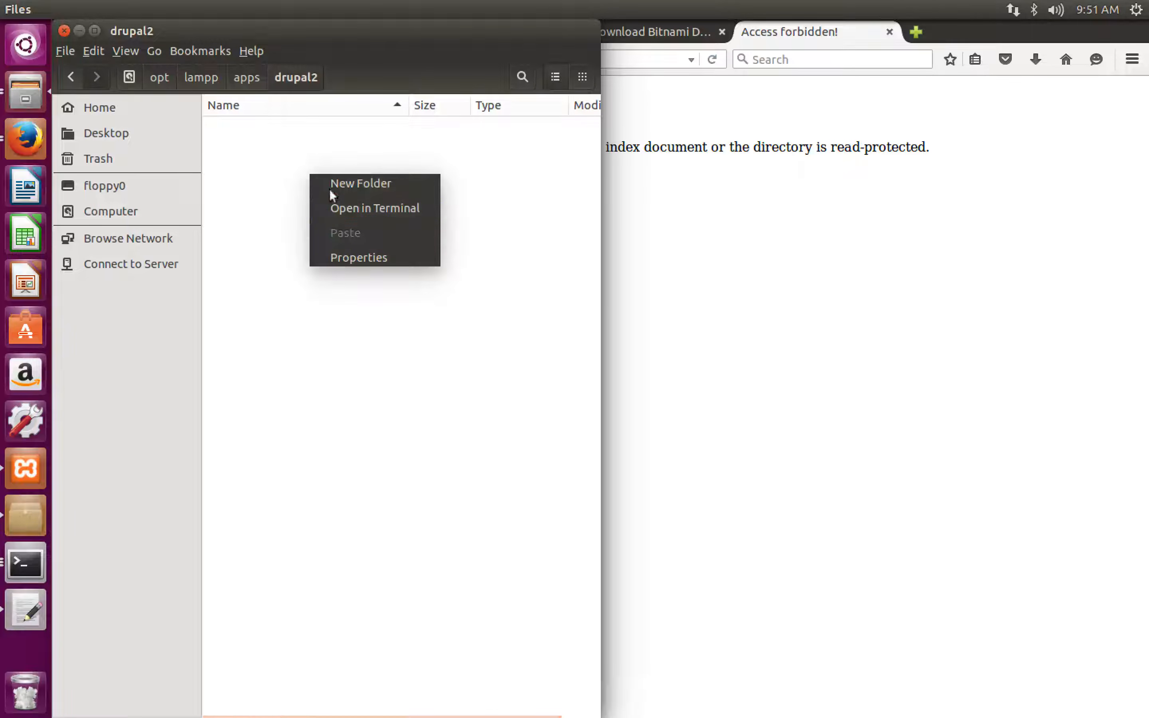
pyautogui.click(342, 200)
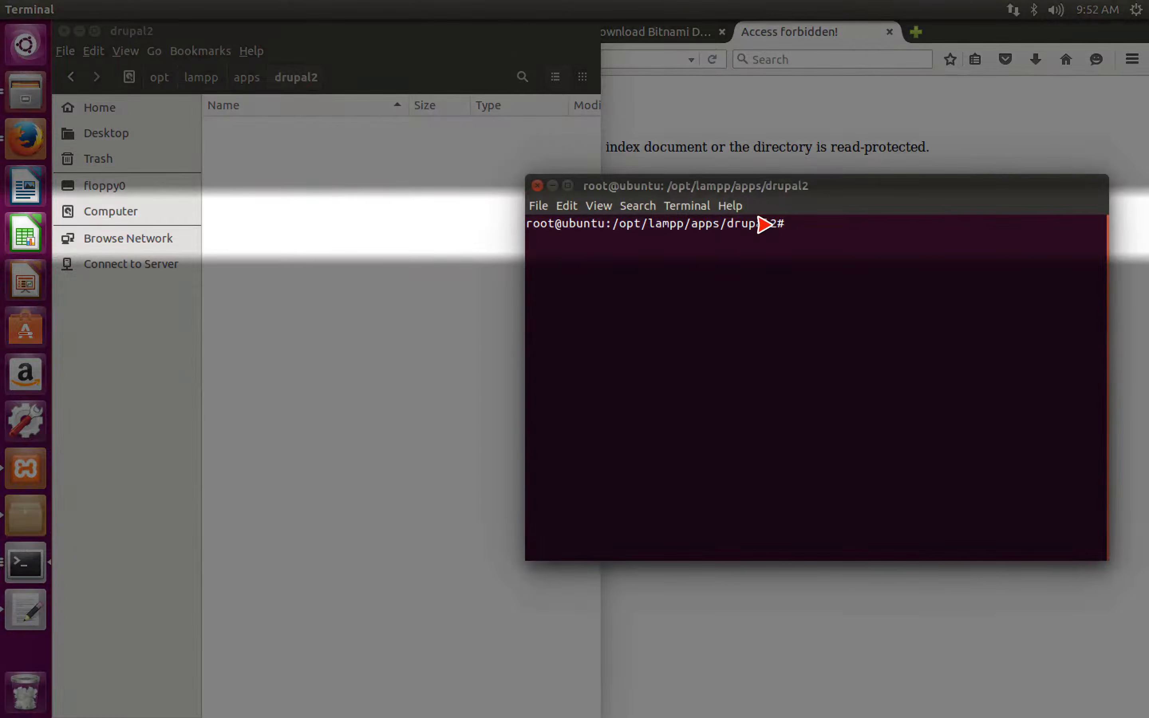
# - Create an empty index.php file in the drupal2 folder with the touch command
pyautogui.write('touch index.html')
pyautogui.press('BackSpace')
pyautogui.press('BackSpace')
pyautogui.press('BackSpace')
pyautogui.press('BackSpace')
pyautogui.write('php')
pyautogui.press('Return')
# - Open index.php from the file manager in the text editor, insert the text "I'm not as forboding!" and save it
pyautogui.click(294, 163)
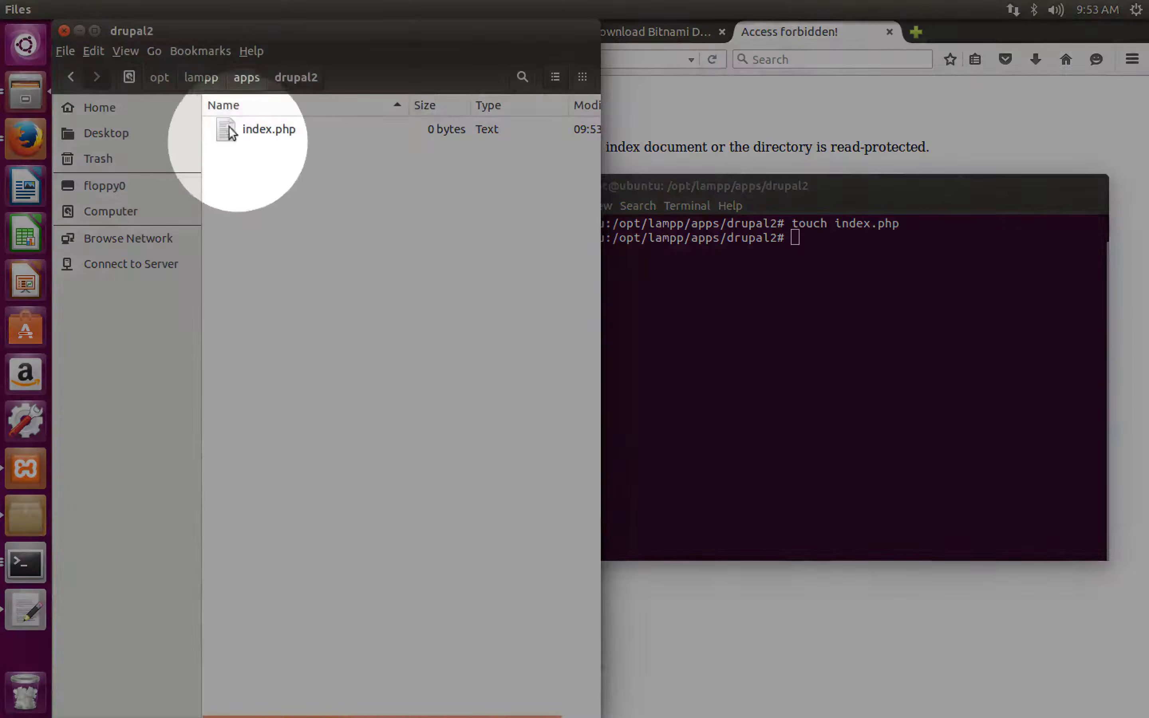
pyautogui.click(217, 122)
pyautogui.doubleClick(215, 125)
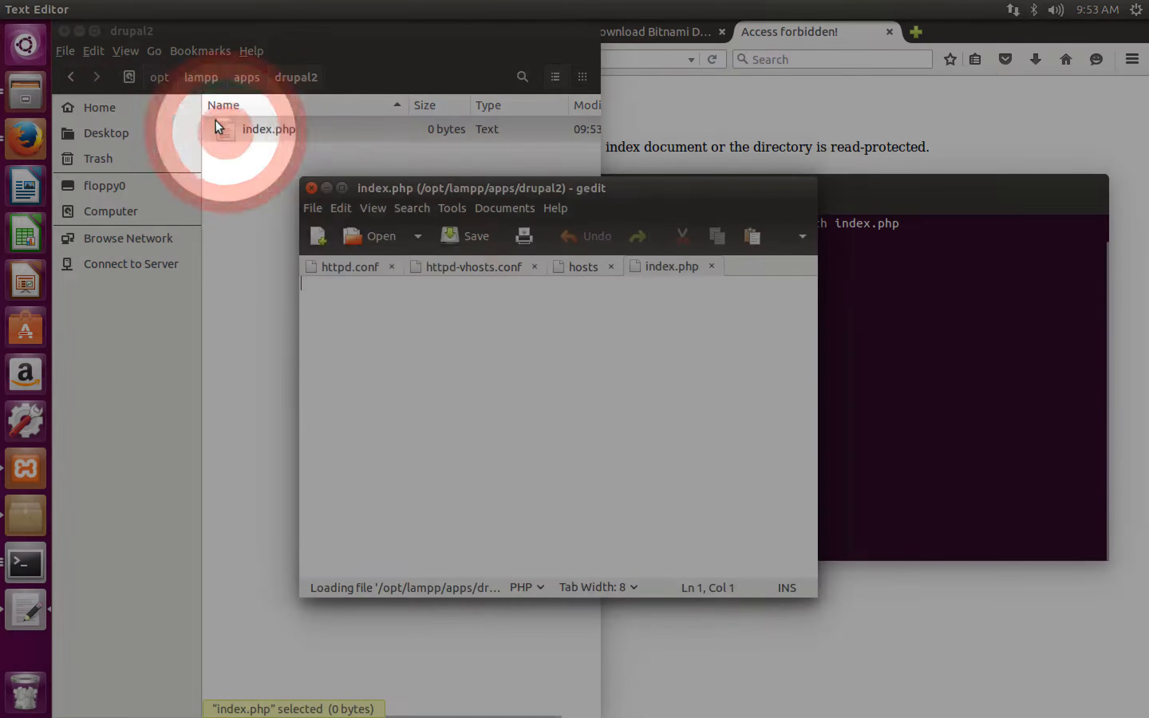
pyautogui.write("I'm not as forboding!")
pyautogui.hotkey('ctrl', 's')
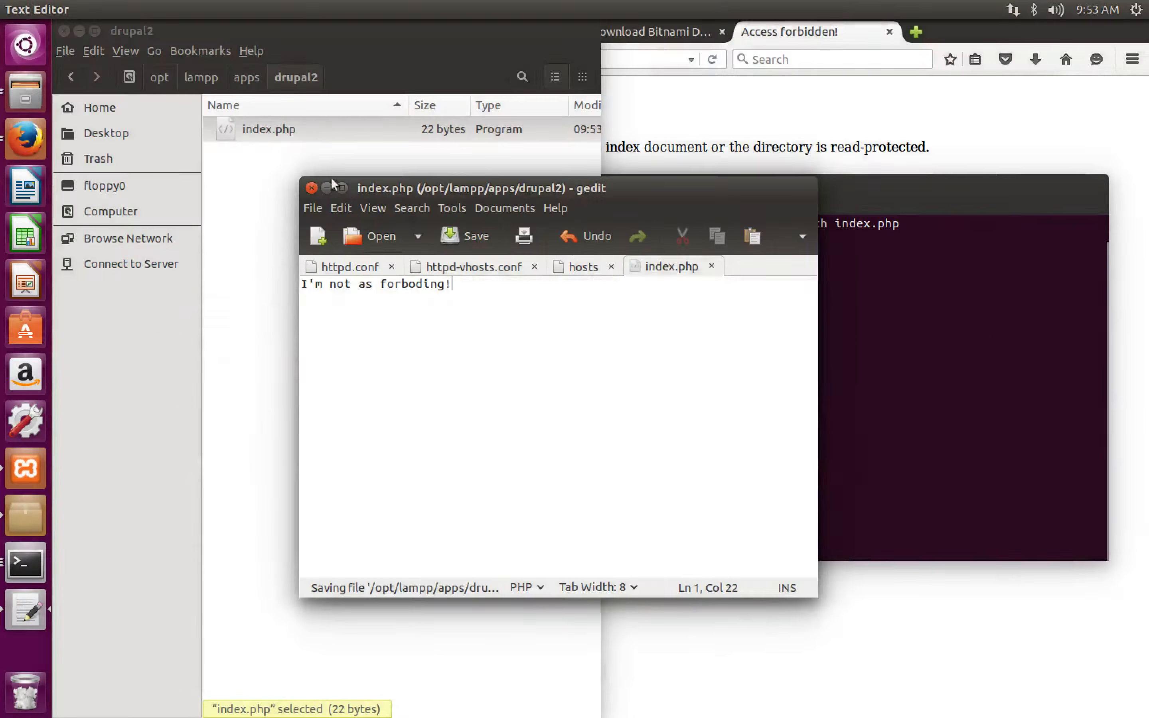
# - Switch back to Firefox and reload the drupal2.localhost page to check the new index file
pyautogui.hotkey('alt', 'Tab')
pyautogui.click(741, 332)
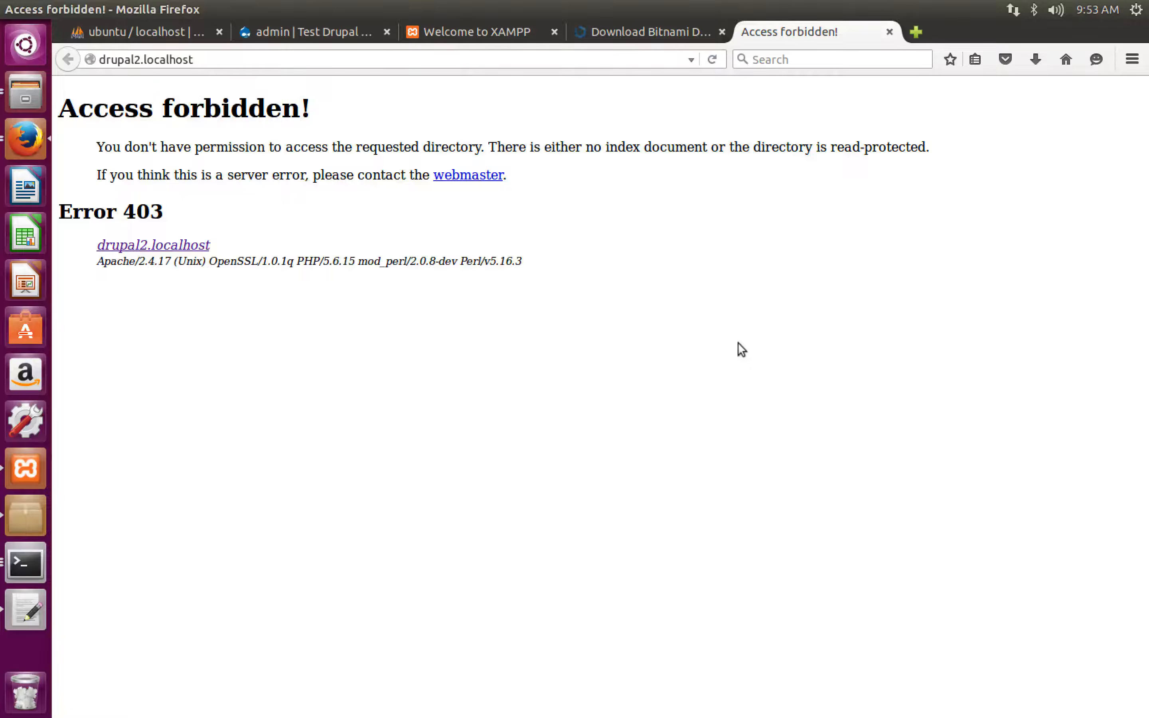
pyautogui.press('F5')
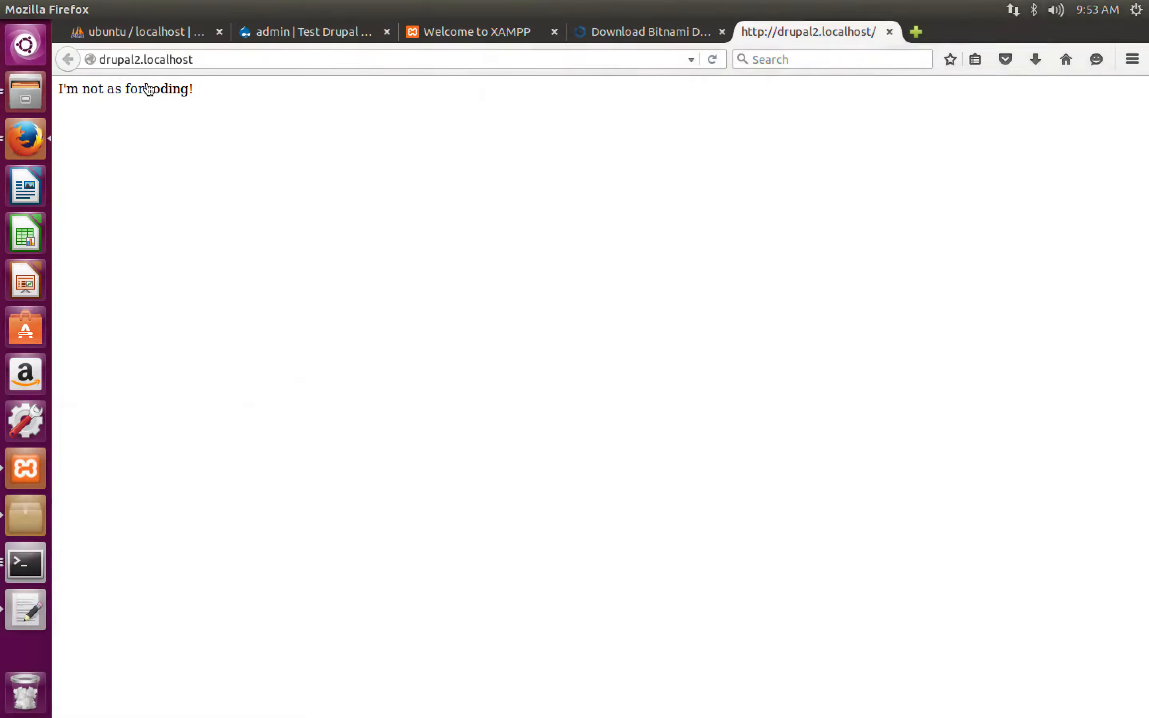